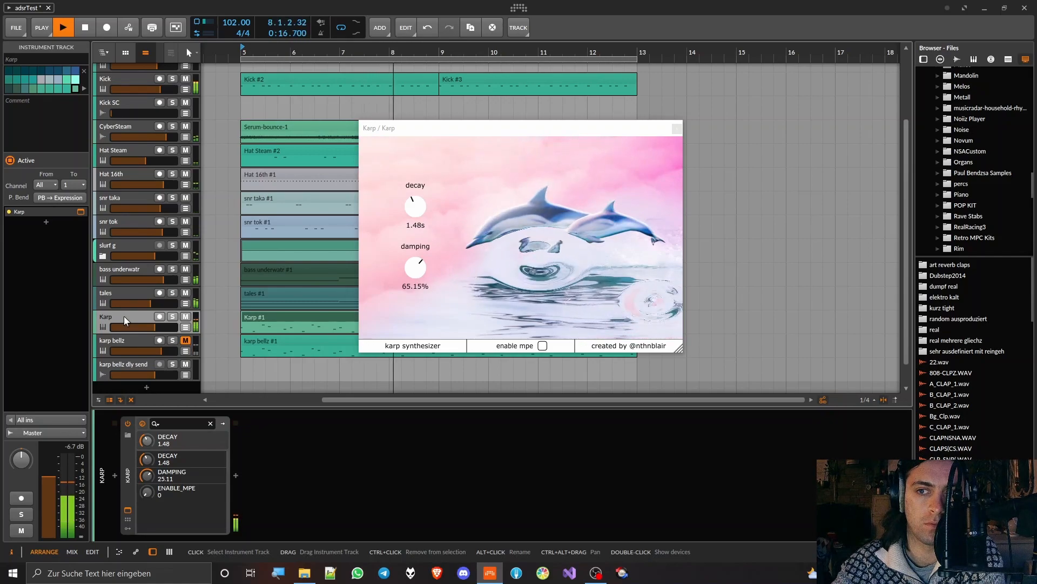
Mute the Karp track, unmute the karp bellz track, and play the arrangement with the swapped sound
{"action": "key", "text": "space"}
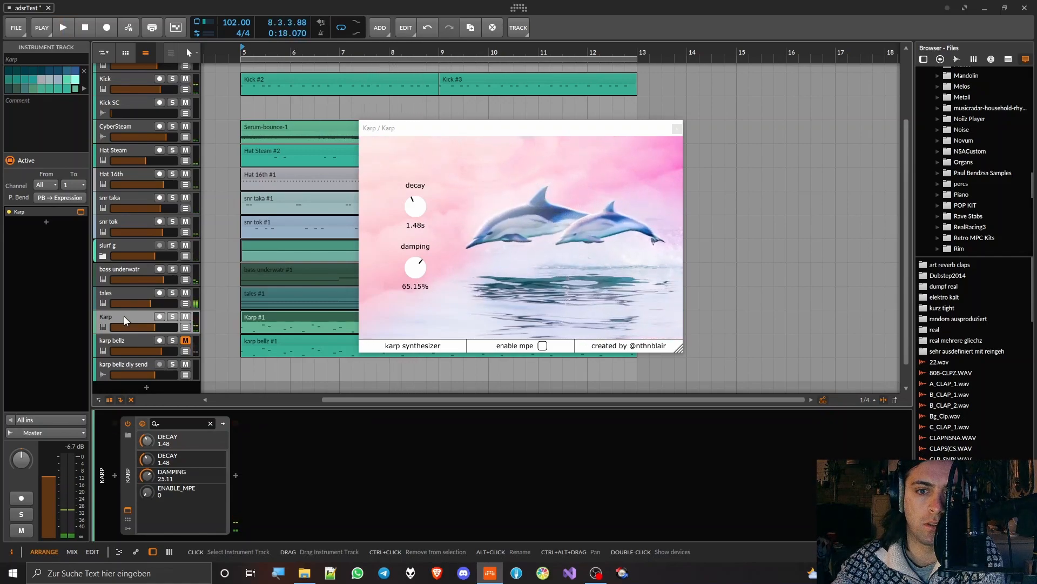
{"action": "left_click", "coordinate": [187, 321]}
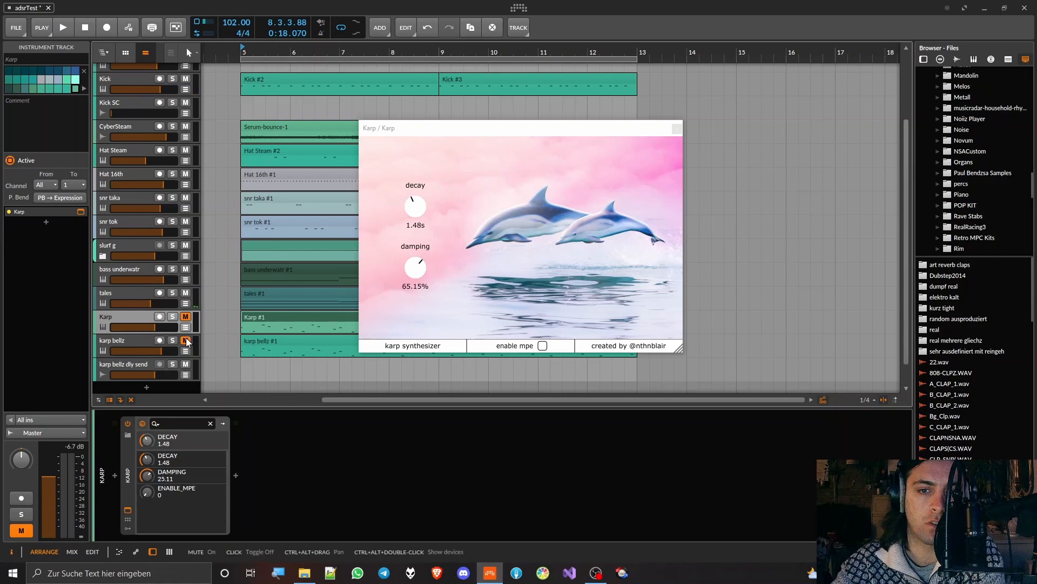
{"action": "key", "text": "space"}
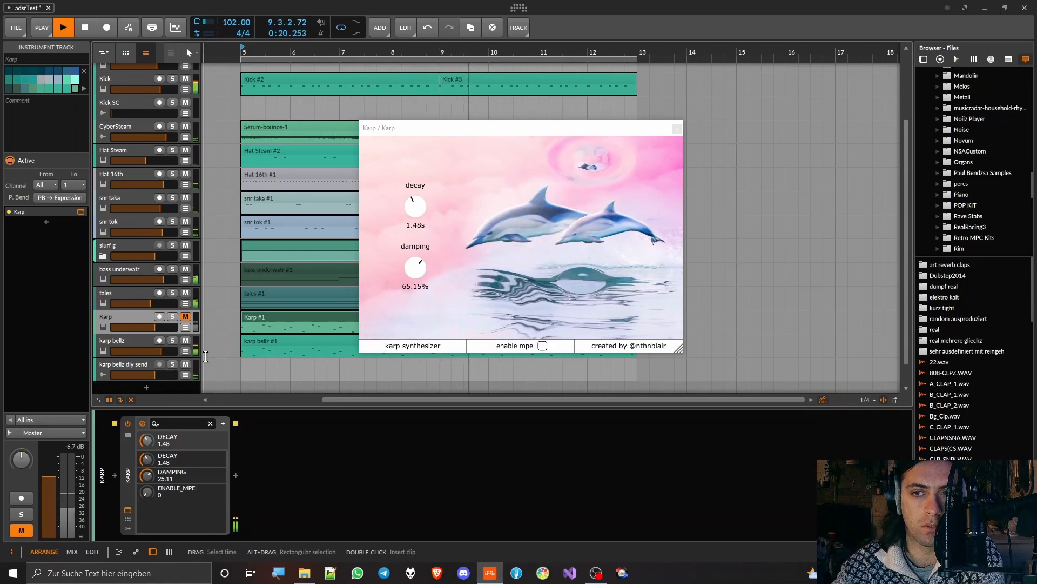
{"action": "key", "text": "space"}
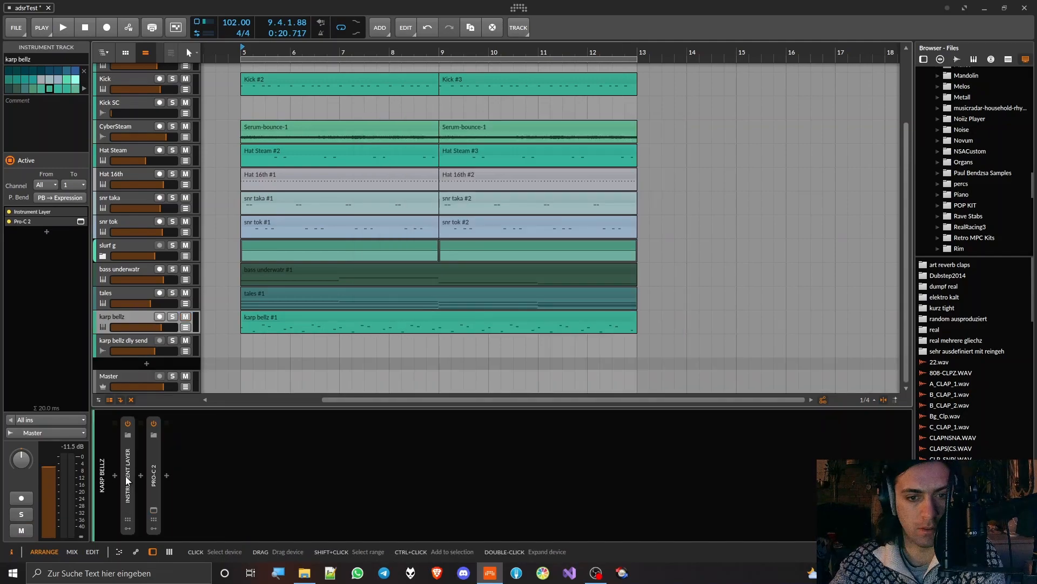
Expand the Instrument Layer on karp bellz and rename its three Karp layers Main, 2nd and 3rd
{"action": "double_click", "coordinate": [126, 476]}
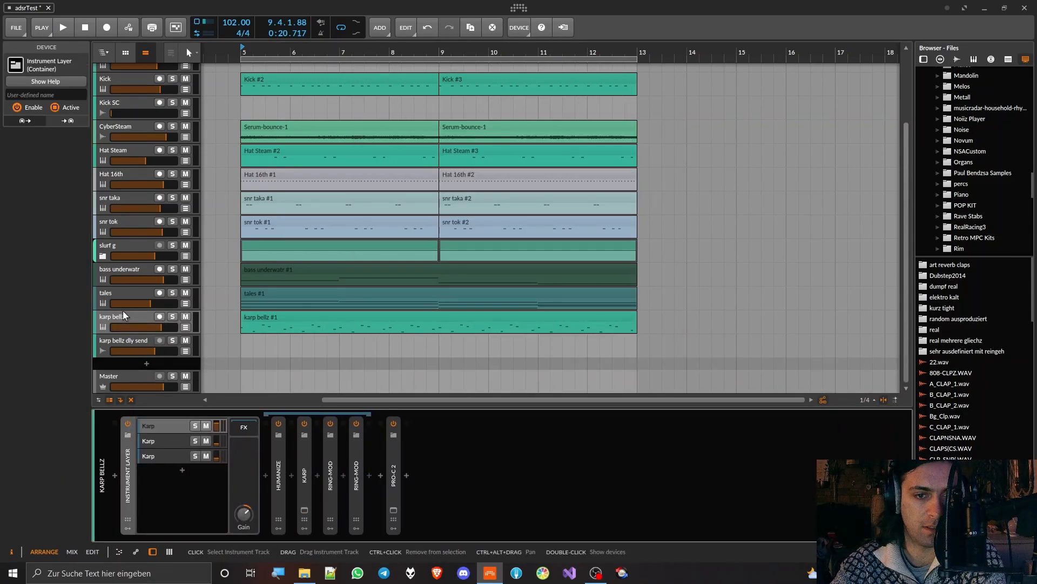
{"action": "left_click", "coordinate": [130, 463]}
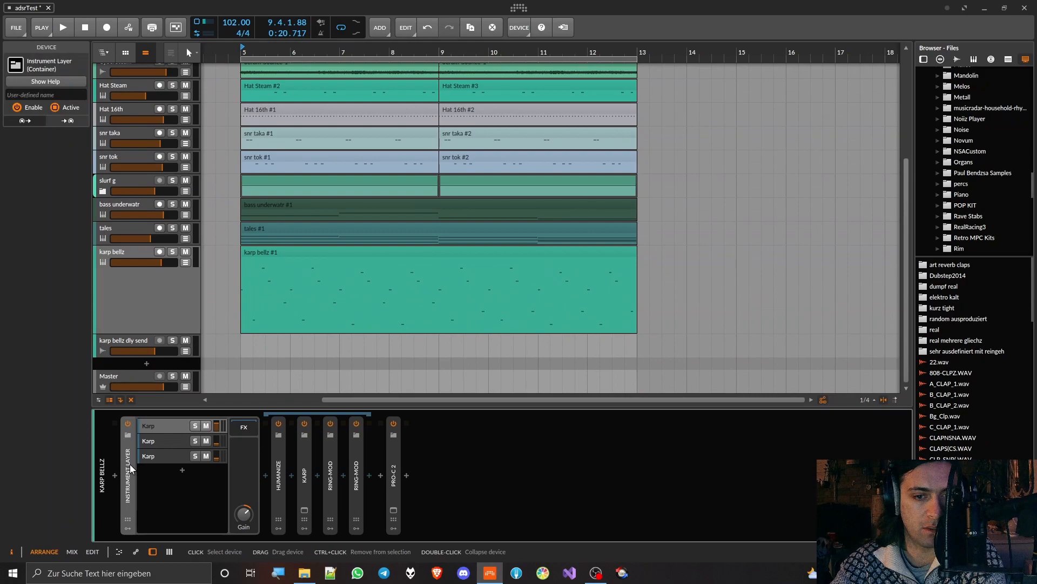
{"action": "left_click", "coordinate": [158, 438]}
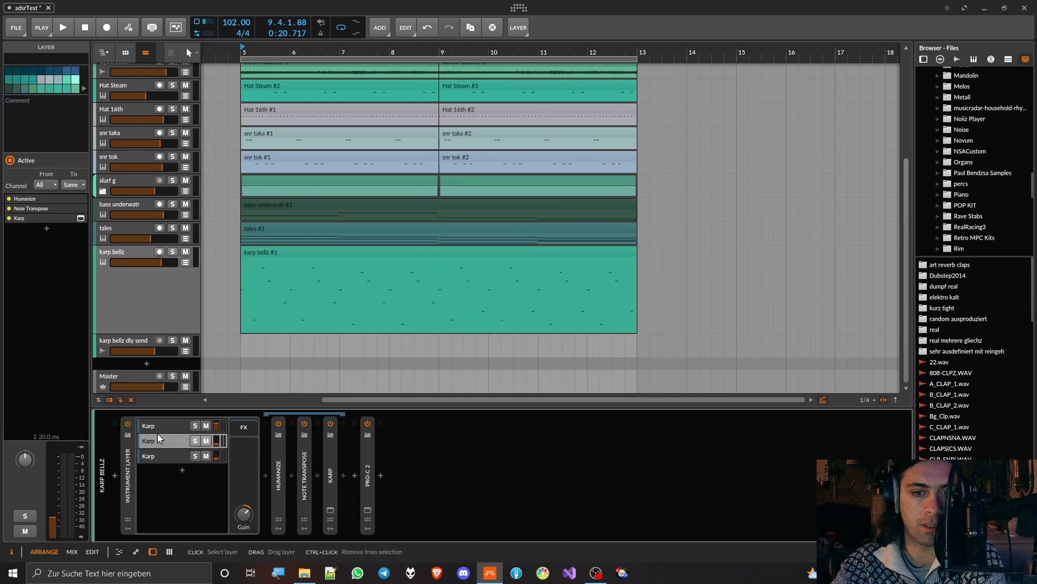
{"action": "left_click", "coordinate": [157, 426]}
{"action": "double_click", "coordinate": [151, 442]}
{"action": "type", "text": "2nd"}
{"action": "key", "text": "Return"}
{"action": "double_click", "coordinate": [153, 457]}
{"action": "type", "text": "3rd"}
{"action": "key", "text": "Return"}
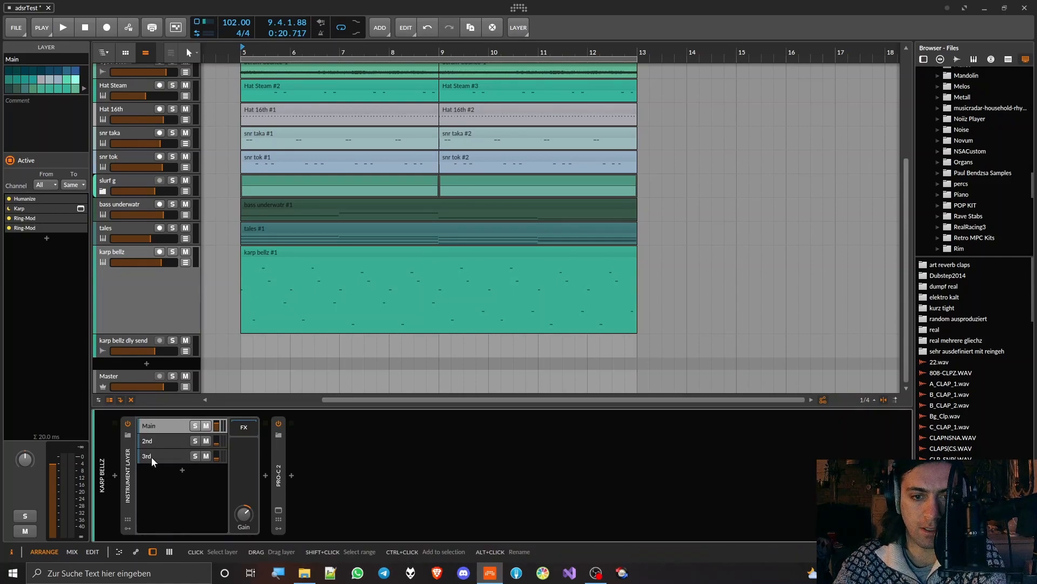
Examine the Humanize device in the Main, 2nd and 3rd layers and the Main layer's Karp decay and damping settings
{"action": "left_click", "coordinate": [161, 425]}
{"action": "double_click", "coordinate": [279, 477]}
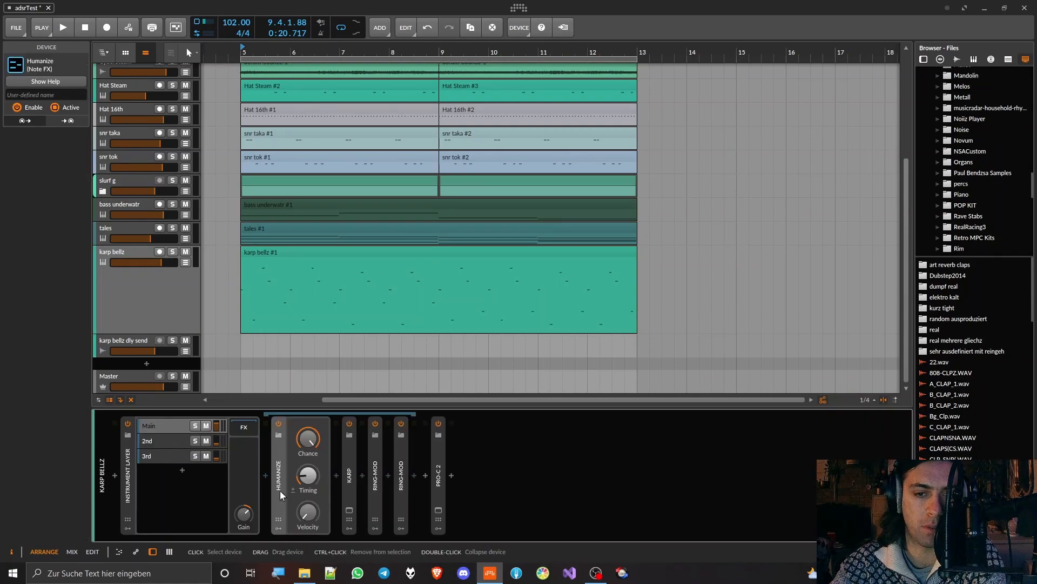
{"action": "left_click", "coordinate": [165, 440]}
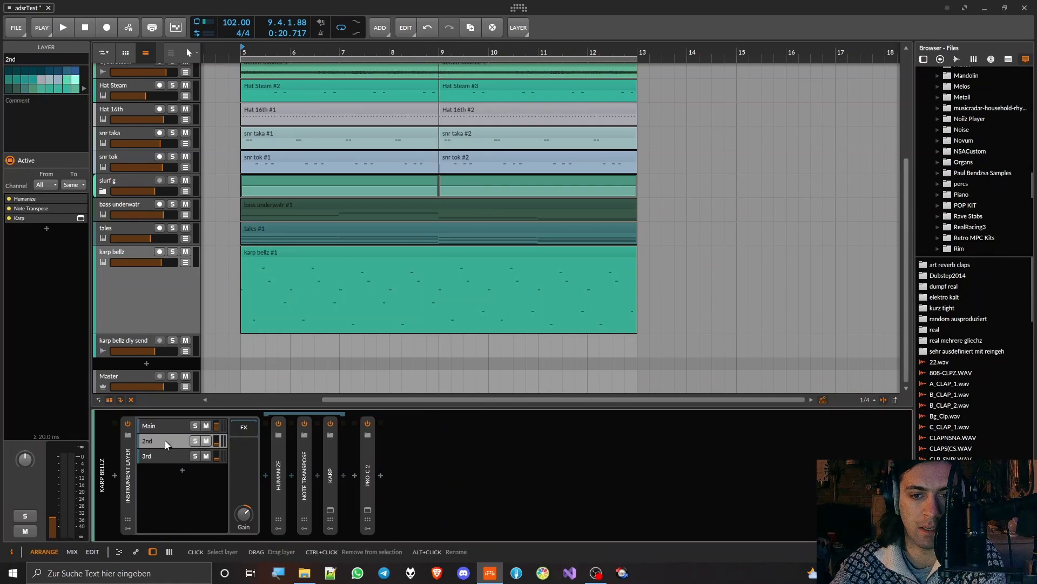
{"action": "double_click", "coordinate": [284, 475]}
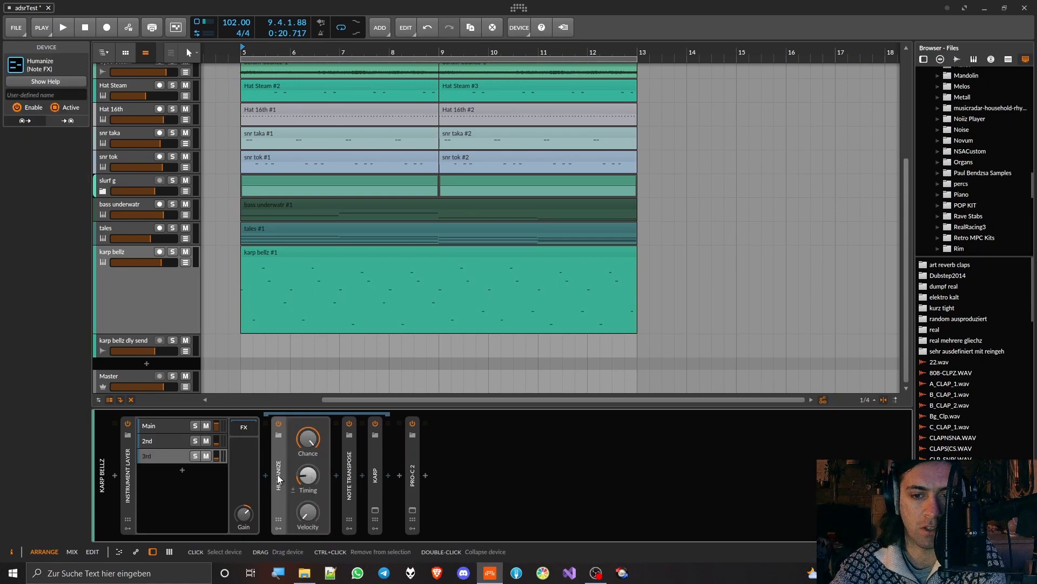
{"action": "left_click", "coordinate": [173, 443]}
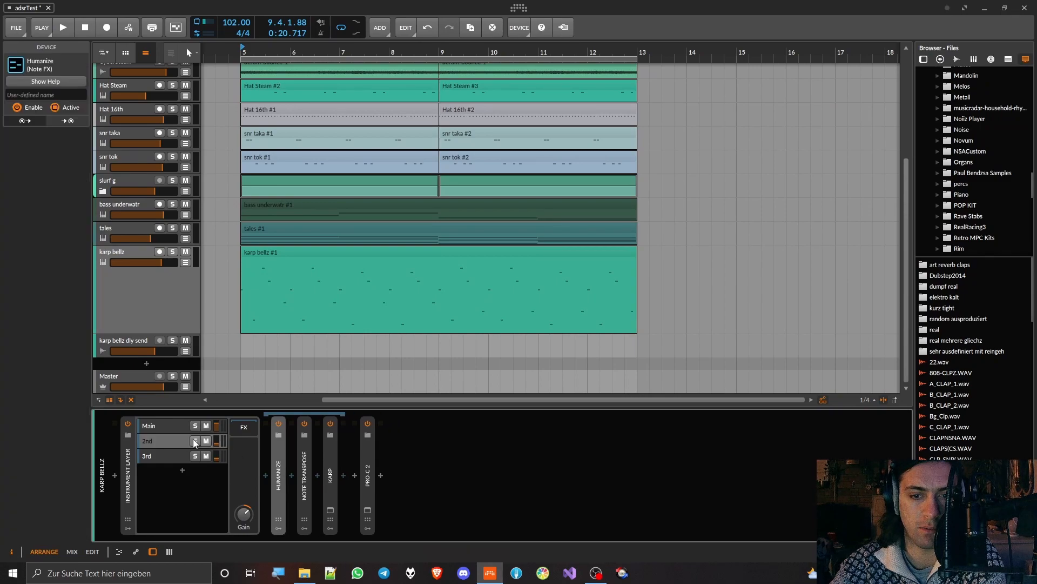
{"action": "left_click", "coordinate": [160, 427]}
{"action": "double_click", "coordinate": [274, 456]}
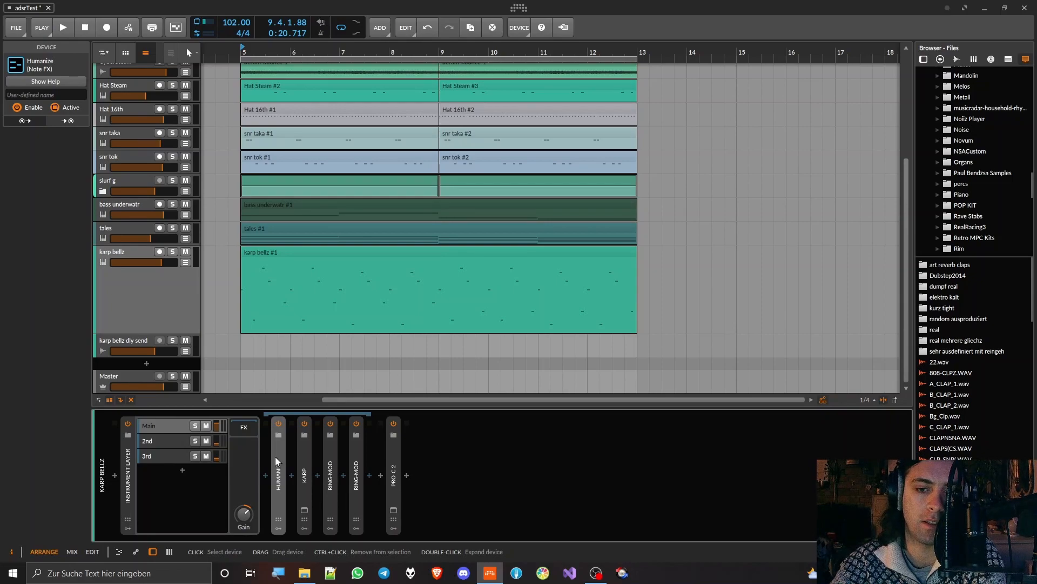
{"action": "double_click", "coordinate": [305, 476]}
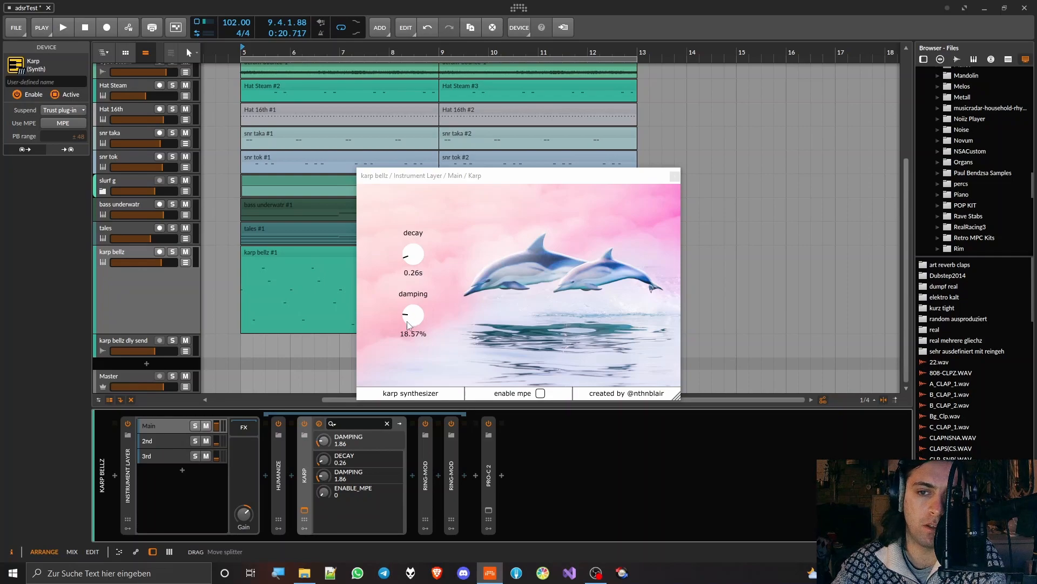
{"action": "left_click", "coordinate": [676, 178]}
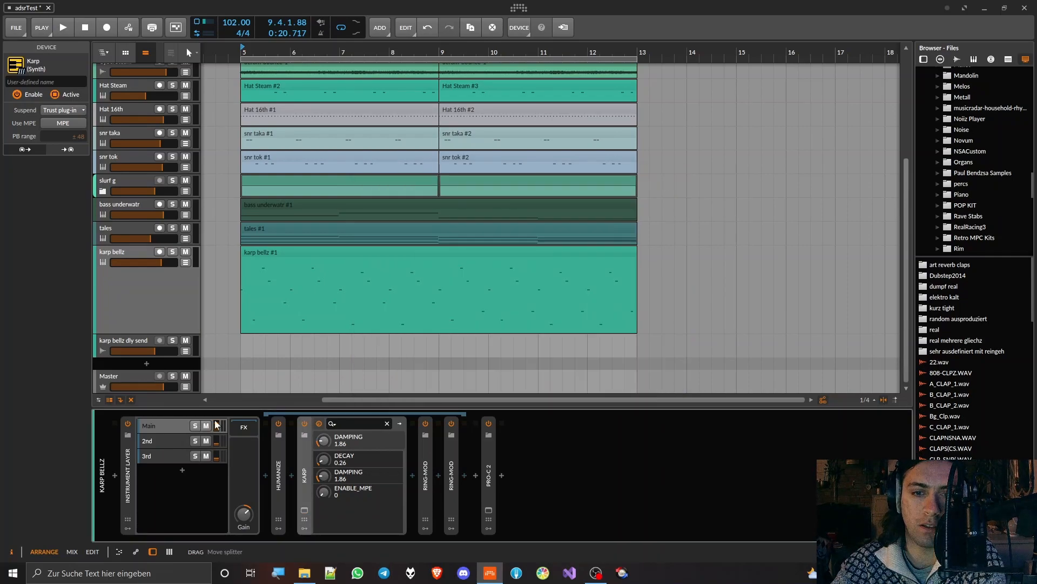
Solo the karp bellz track with the 2nd and 3rd layers muted, and play the Main layer alone
{"action": "left_click", "coordinate": [173, 253]}
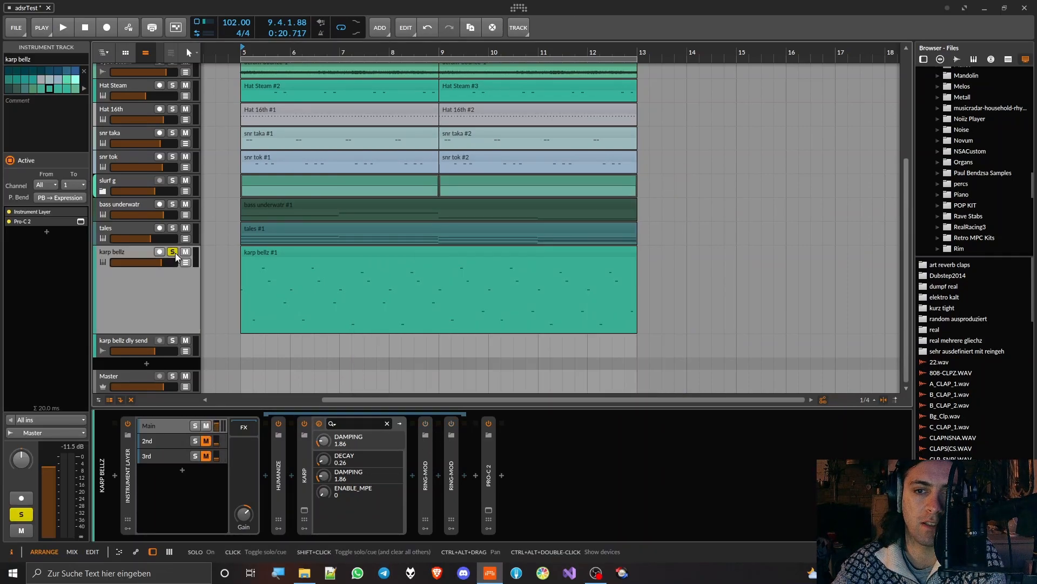
{"action": "key", "text": "space"}
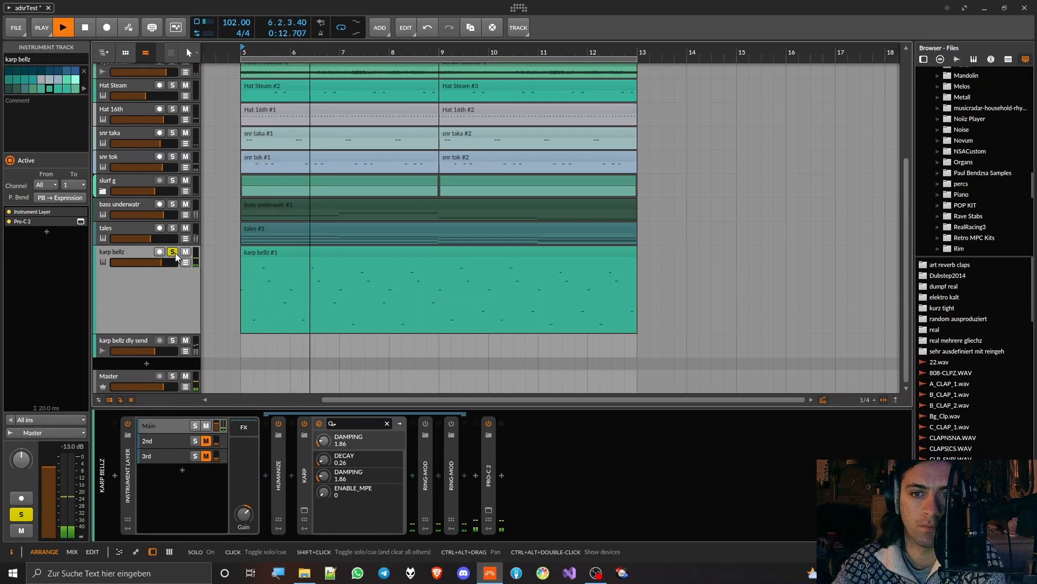
{"action": "key", "text": "space"}
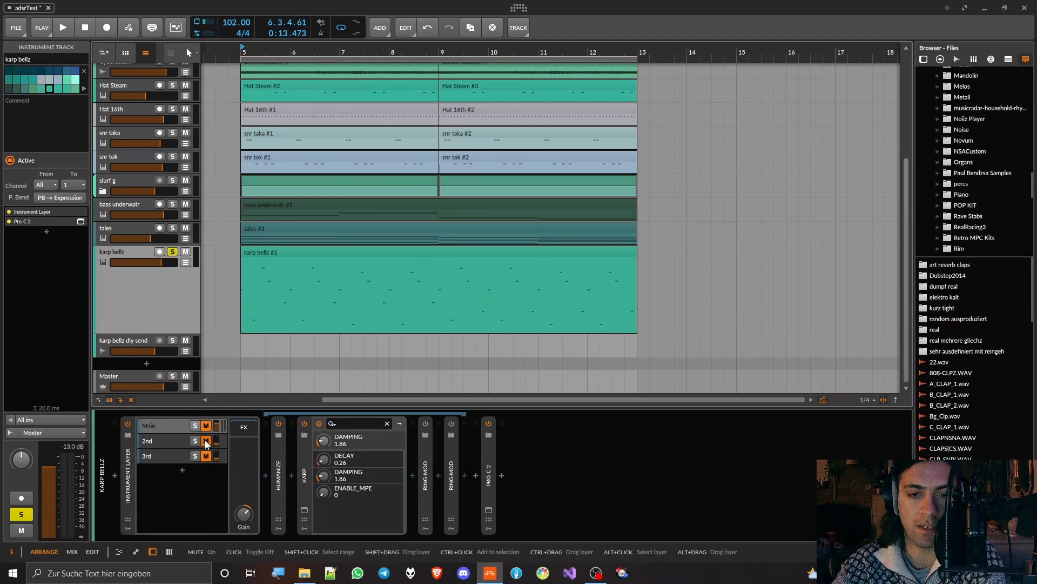
Audition the 2nd layer with Main and 3rd muted, and inspect its Note Transpose and Karp settings
{"action": "left_click", "coordinate": [180, 440]}
{"action": "key", "text": "space"}
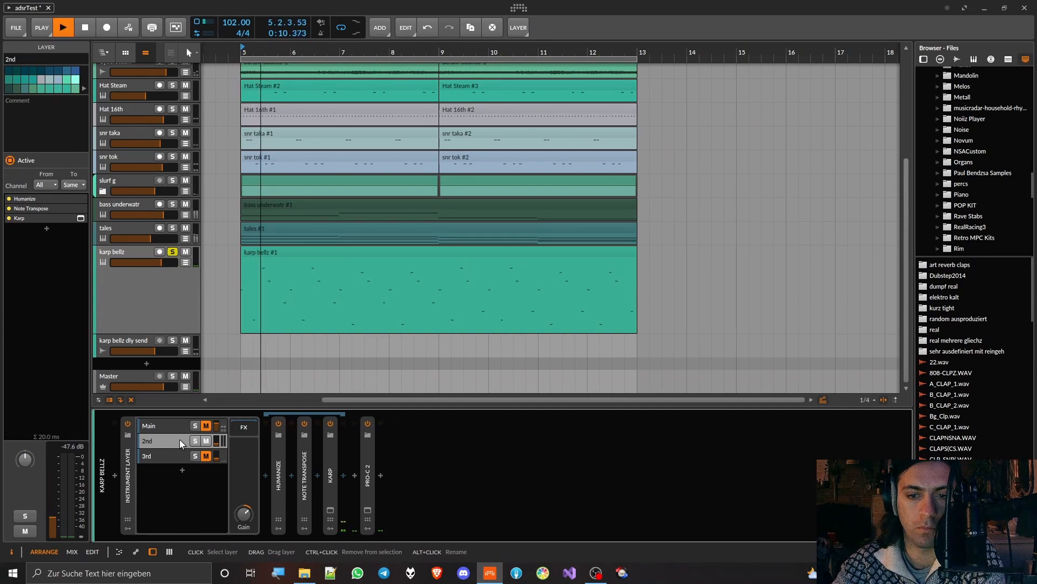
{"action": "key", "text": "space"}
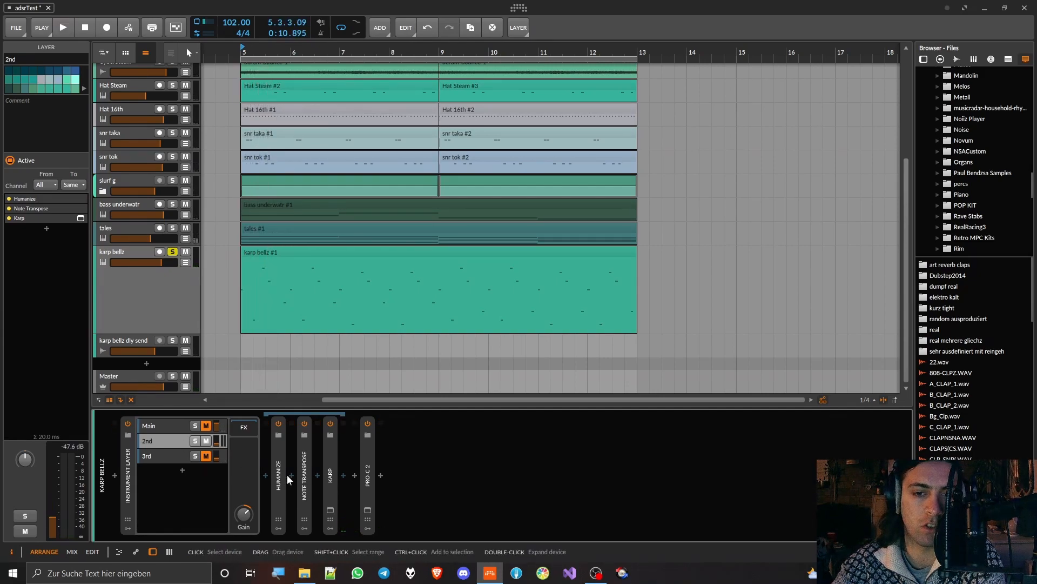
{"action": "double_click", "coordinate": [303, 476]}
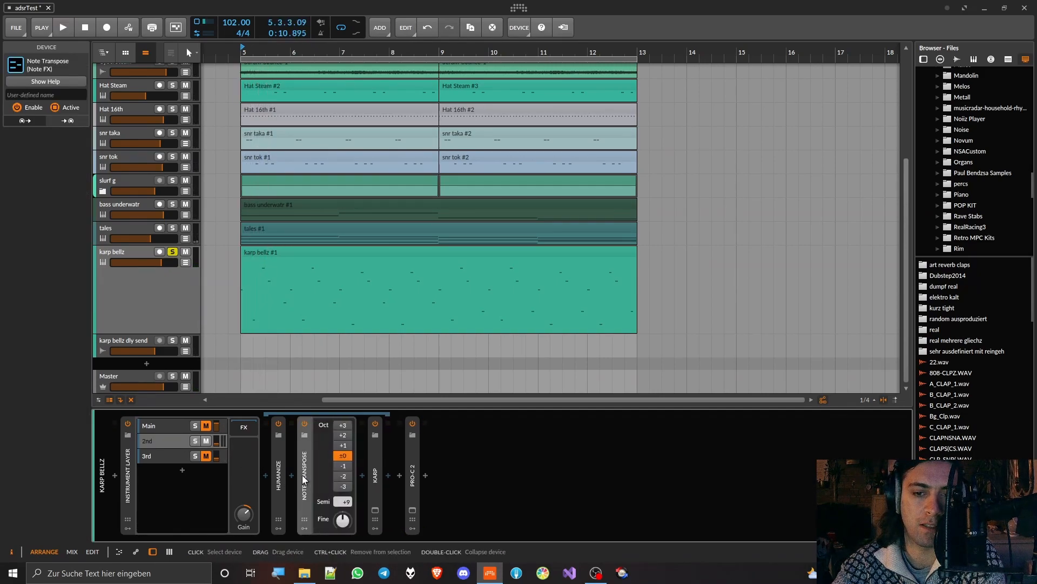
{"action": "double_click", "coordinate": [375, 475]}
{"action": "left_click", "coordinate": [375, 509]}
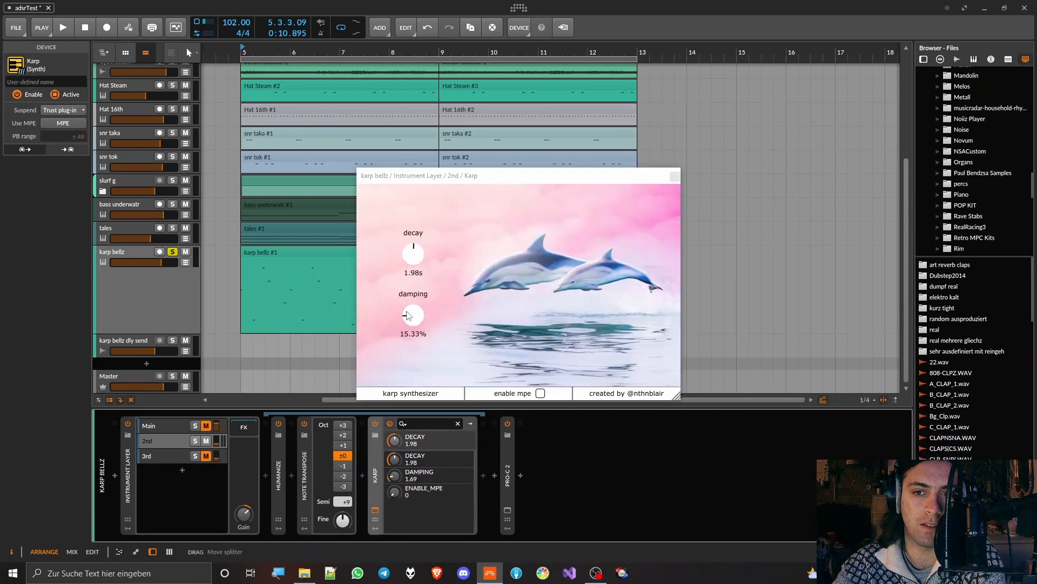
{"action": "left_click", "coordinate": [675, 177]}
Mute the 2nd layer and unmute the 3rd to audition it, and inspect its Note Transpose and Karp settings
{"action": "left_click", "coordinate": [206, 441]}
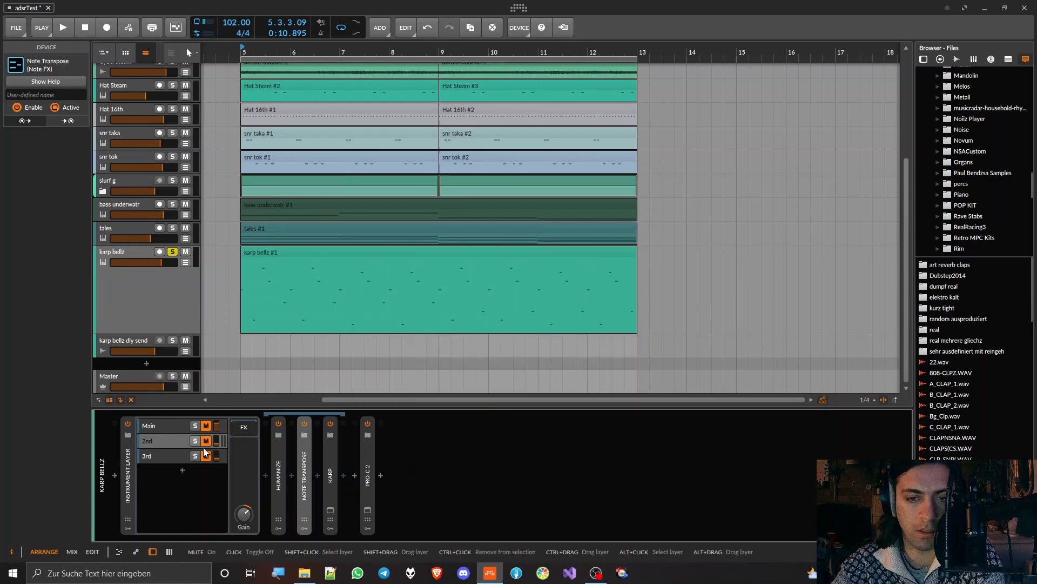
{"action": "left_click", "coordinate": [205, 456]}
{"action": "left_click", "coordinate": [197, 459]}
{"action": "double_click", "coordinate": [304, 502]}
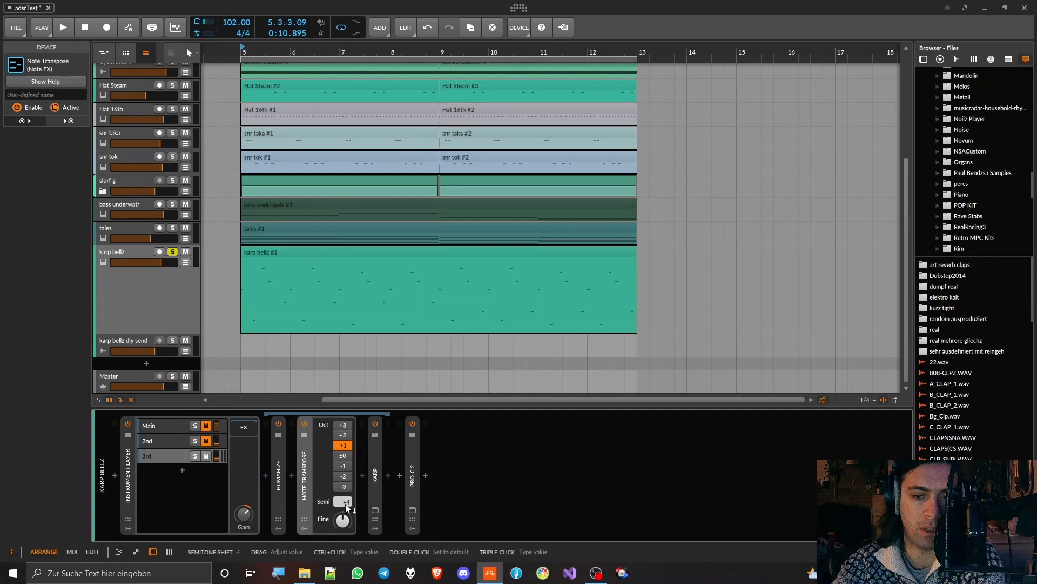
{"action": "key", "text": "space"}
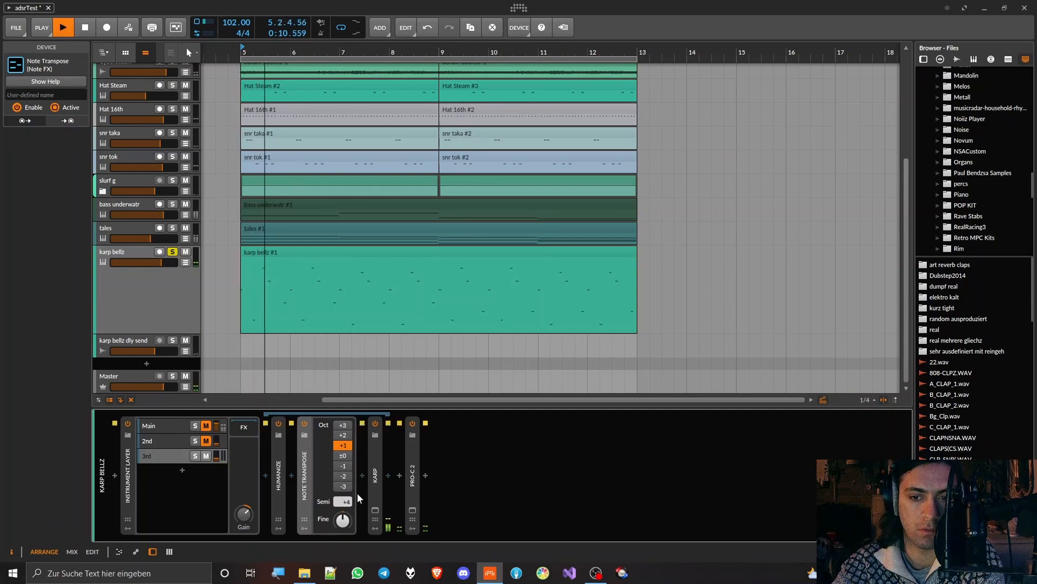
{"action": "left_click", "coordinate": [376, 510]}
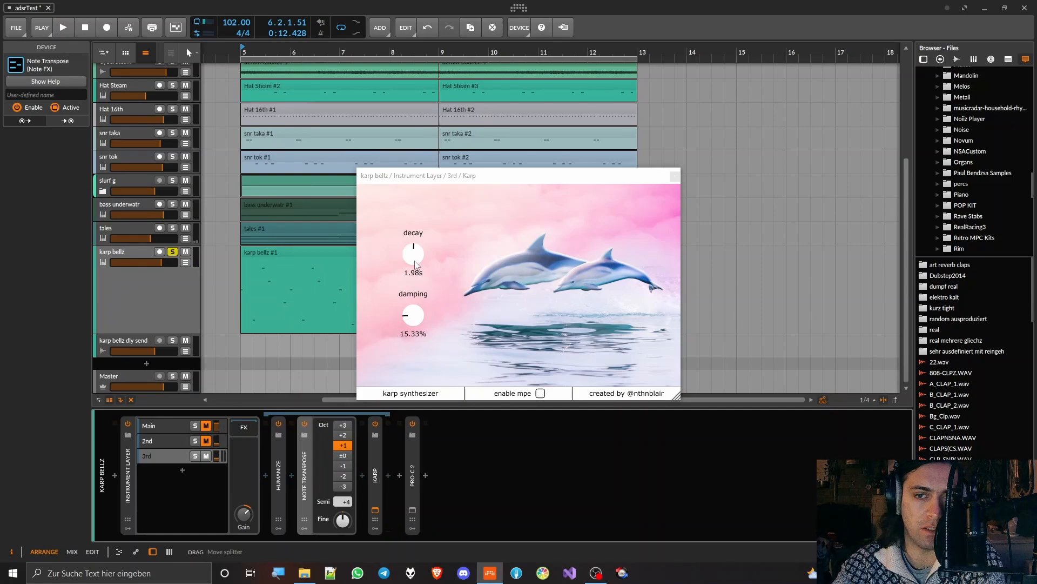
{"action": "left_click", "coordinate": [375, 510]}
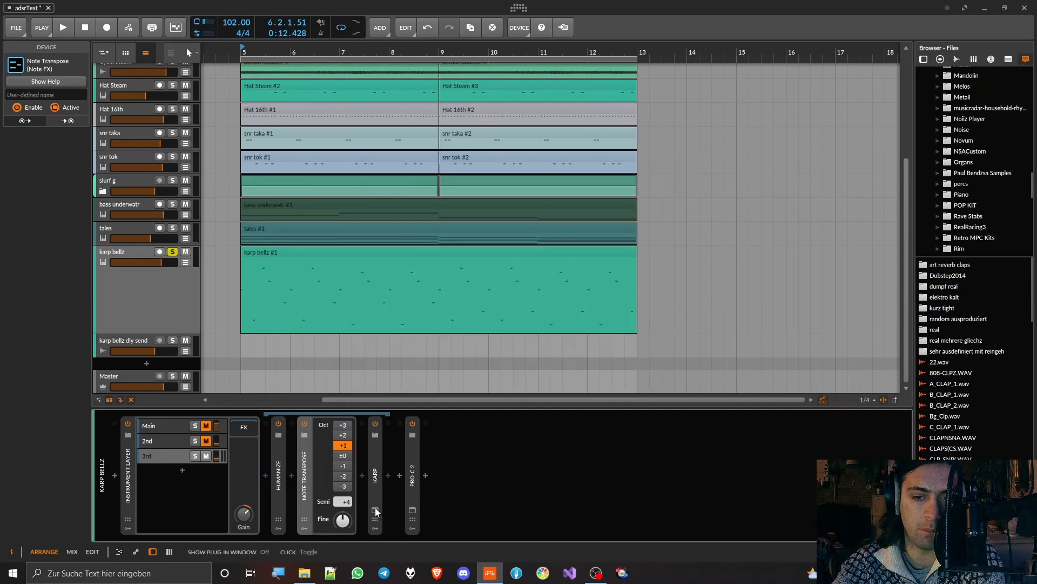
Recheck the 2nd layer's Note Transpose, then play the 2nd and 3rd layers together with Main muted
{"action": "left_click", "coordinate": [183, 446]}
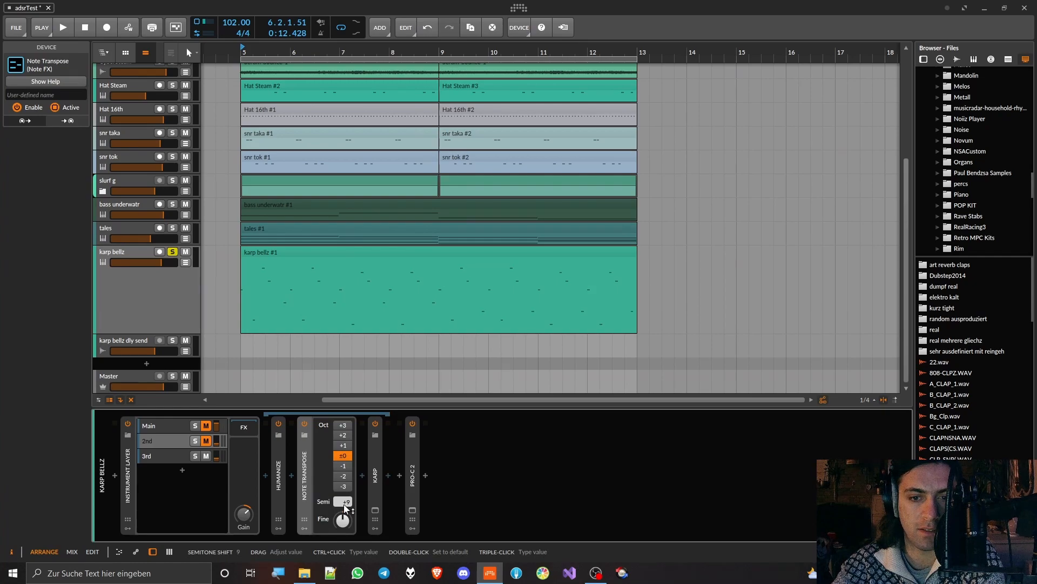
{"action": "key", "text": "space"}
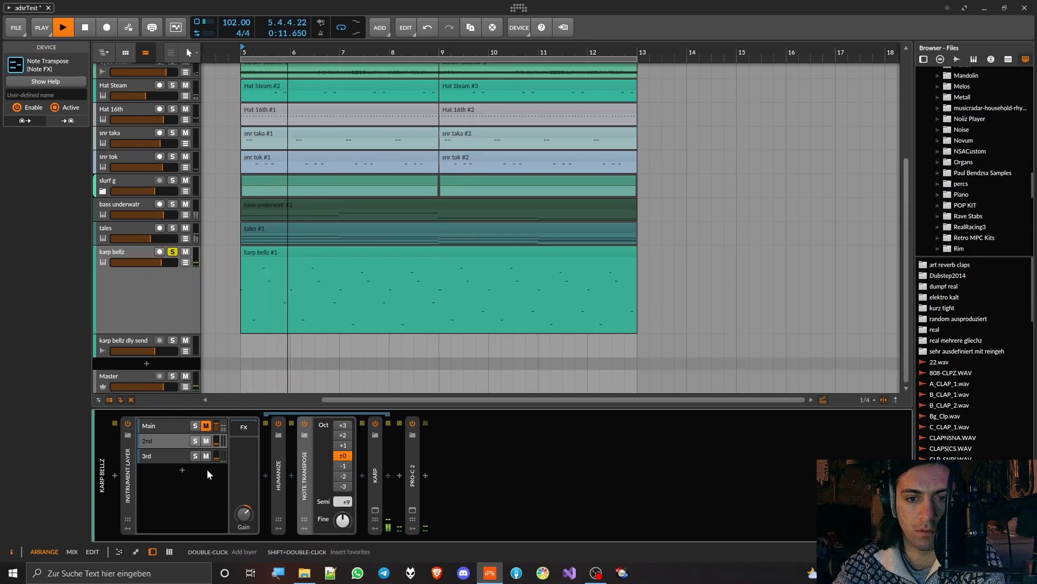
{"action": "key", "text": "space"}
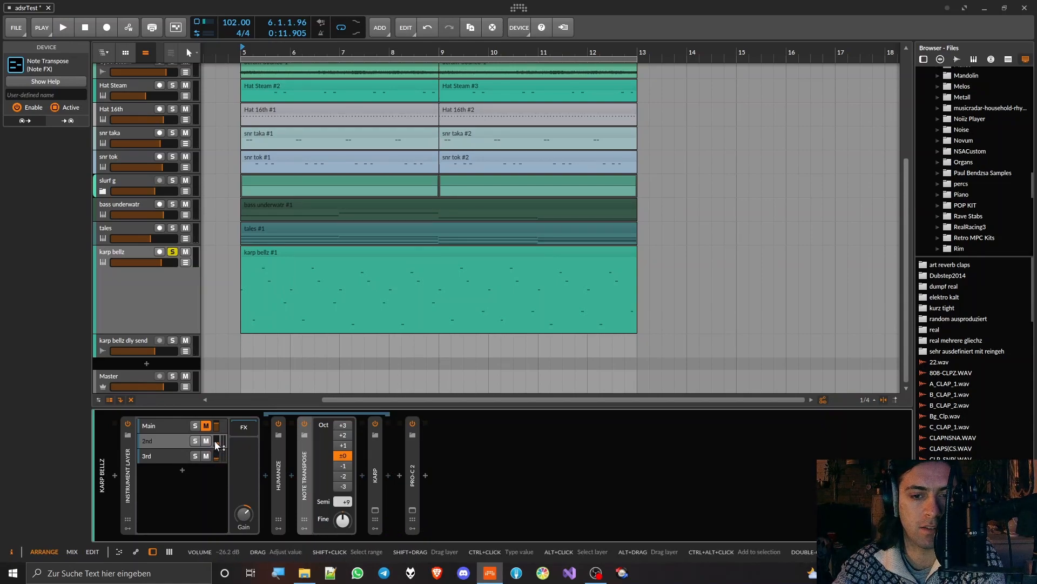
Unmute the Main layer of karp bellz and expand both of its Ring-Mod devices
{"action": "left_click", "coordinate": [170, 427]}
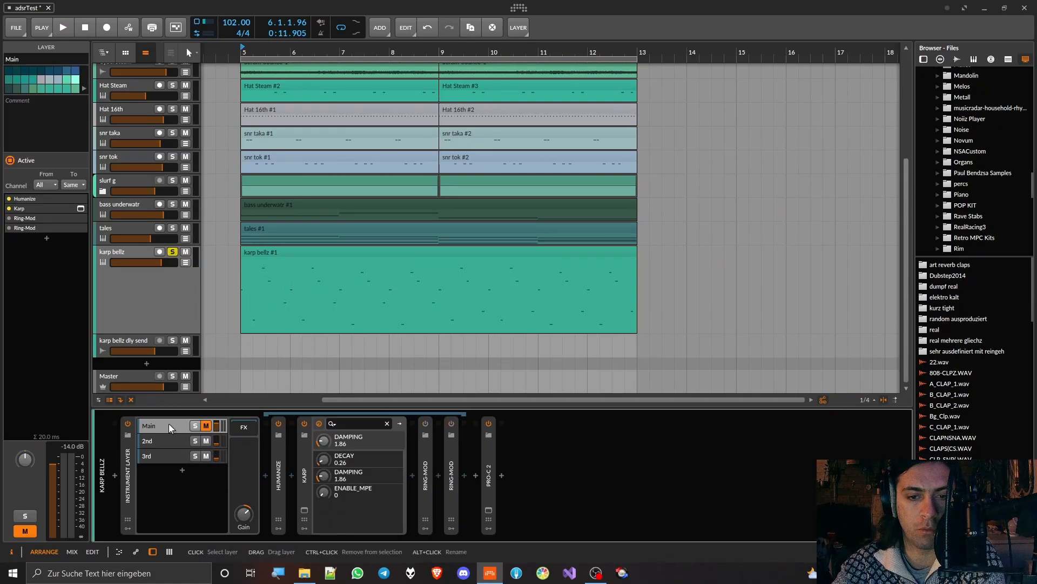
{"action": "left_click", "coordinate": [204, 427]}
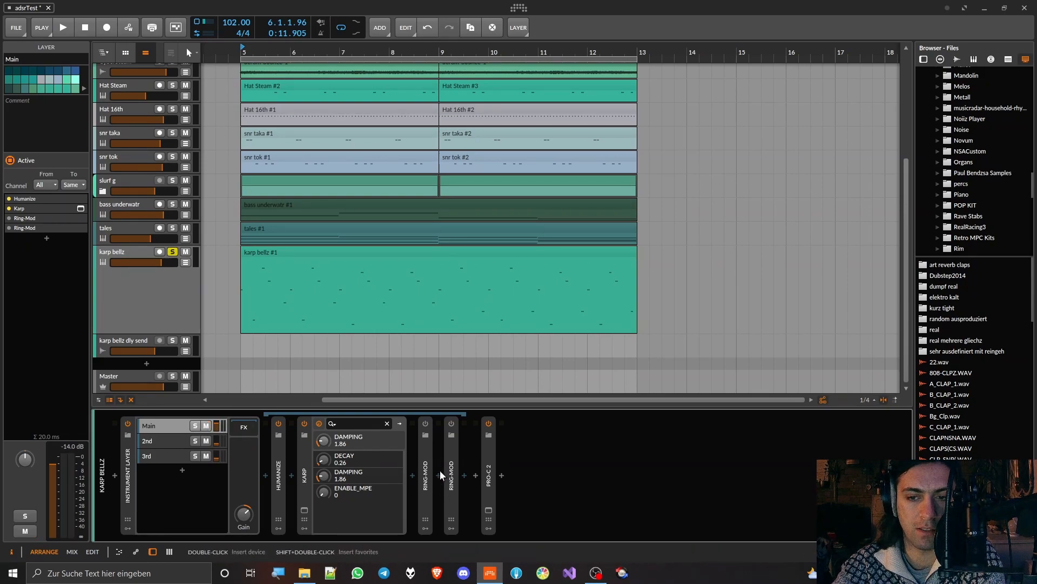
{"action": "double_click", "coordinate": [427, 464]}
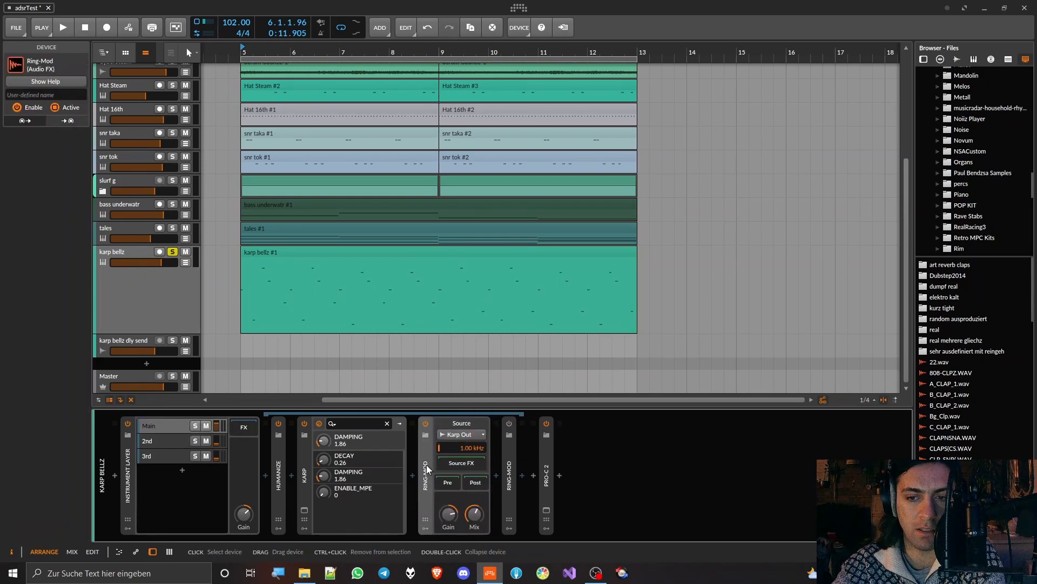
{"action": "double_click", "coordinate": [508, 456]}
Examine the first Ring-Mod's source choices for karp bellz, including the Karp outputs of the 2nd and 3rd layers
{"action": "left_click", "coordinate": [471, 435]}
{"action": "mouse_move", "coordinate": [490, 426]}
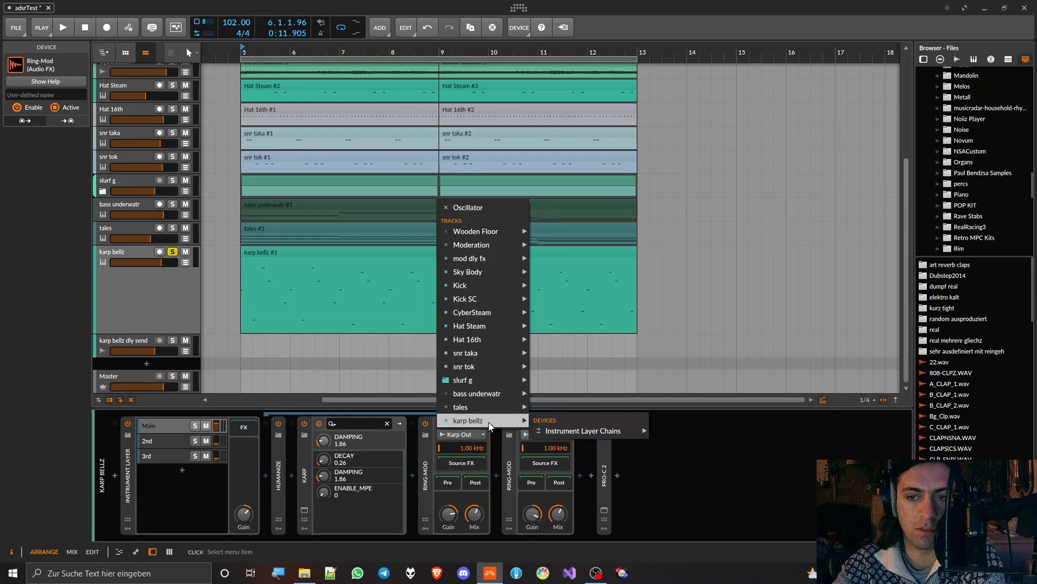
{"action": "mouse_move", "coordinate": [589, 431]}
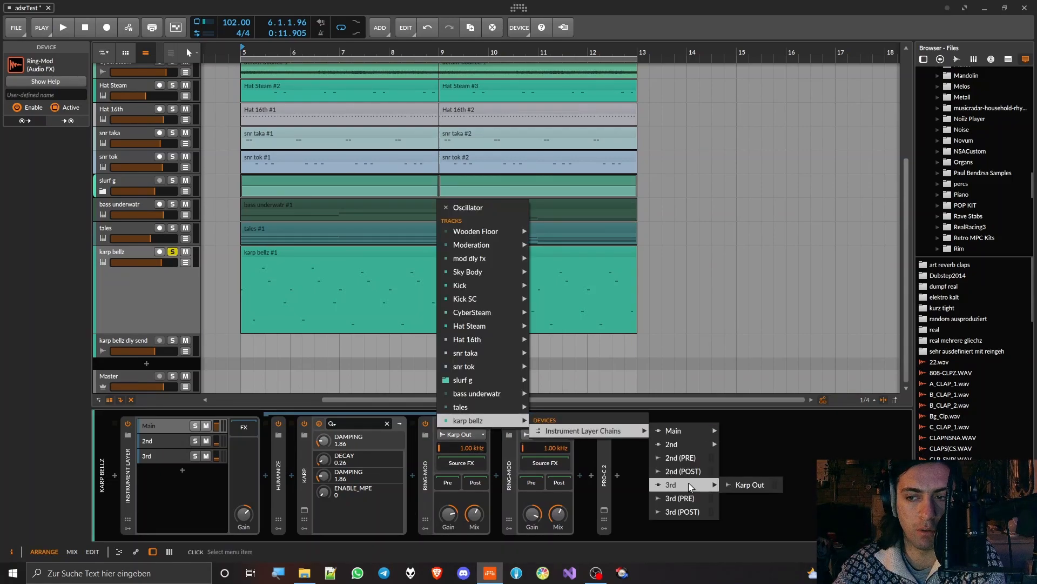
{"action": "mouse_move", "coordinate": [690, 447]}
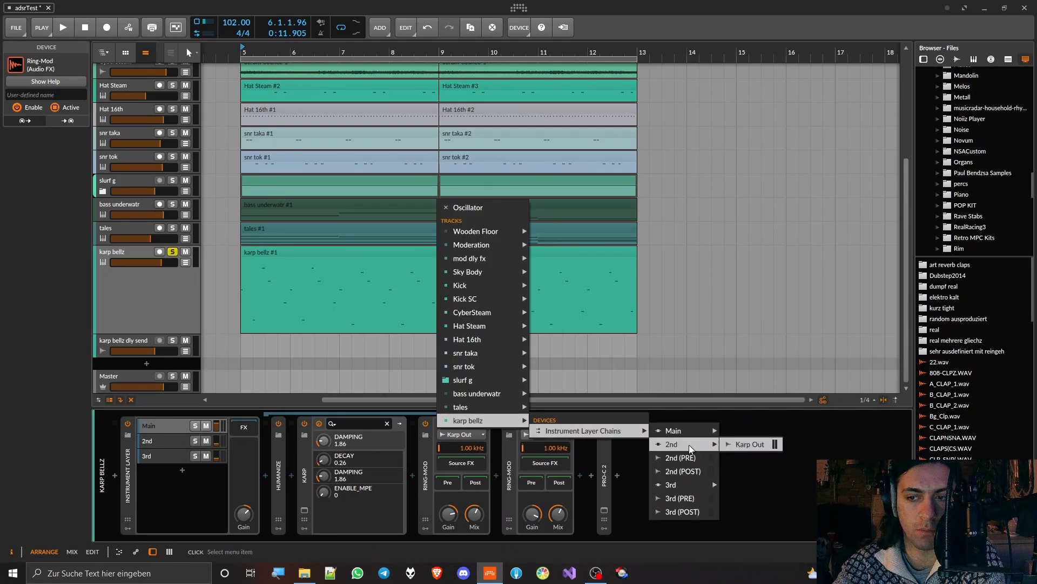
{"action": "mouse_move", "coordinate": [684, 485]}
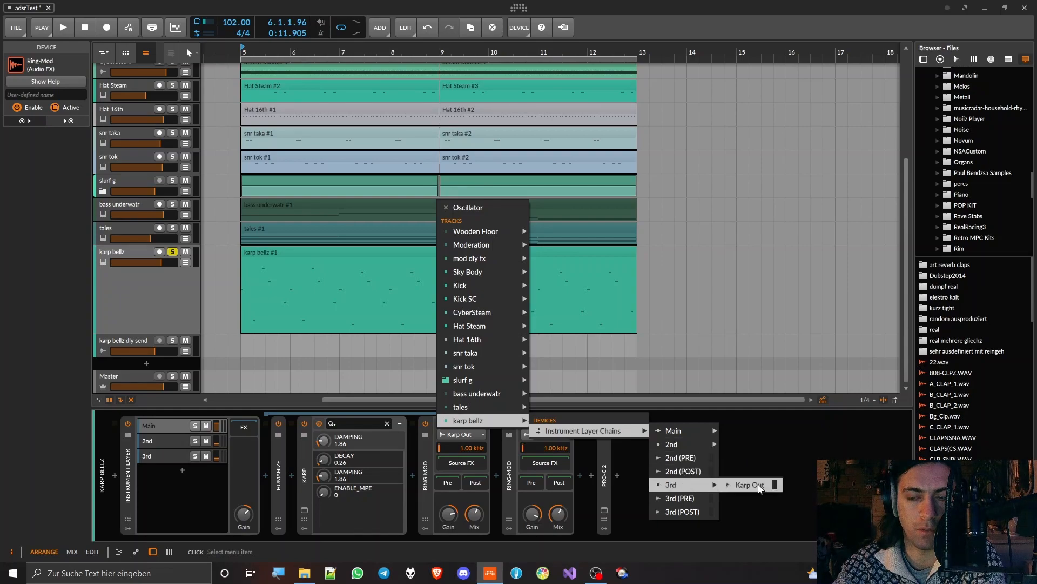
{"action": "left_click", "coordinate": [514, 476]}
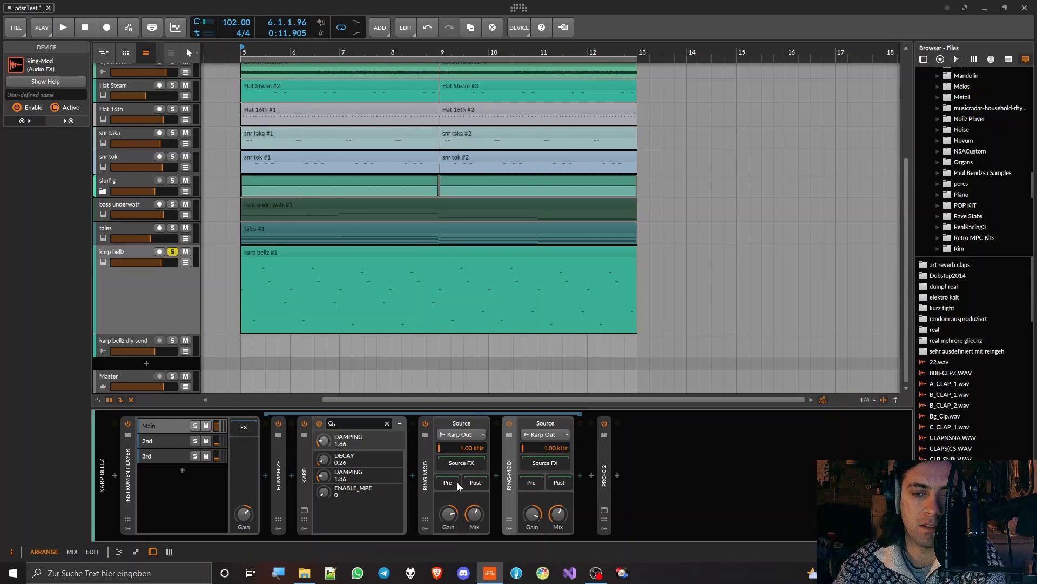
Collapse both Ring-Mod devices and the Karp synth in the Main layer's chain
{"action": "double_click", "coordinate": [511, 462]}
{"action": "double_click", "coordinate": [427, 469]}
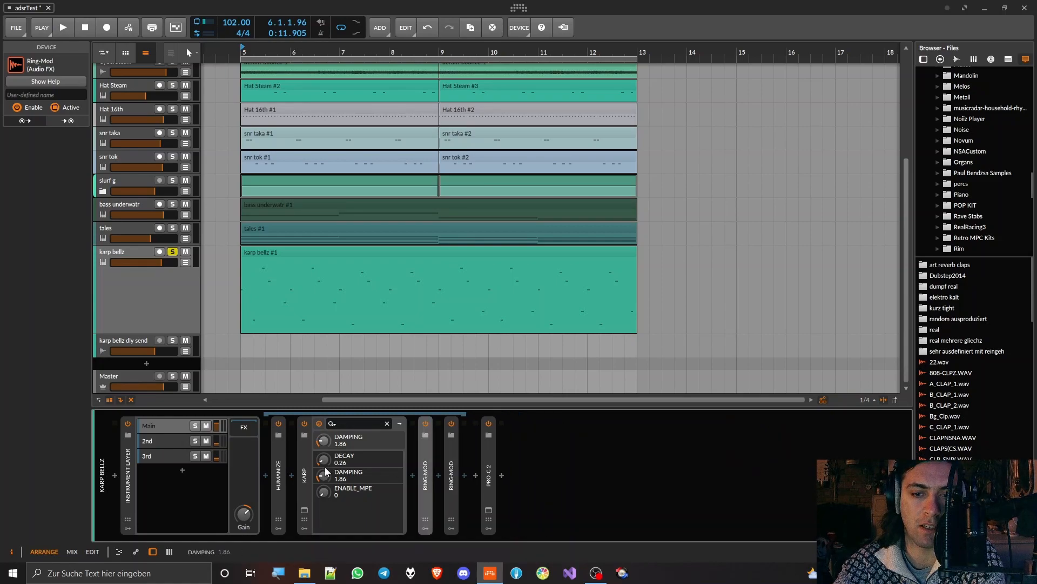
{"action": "left_click", "coordinate": [304, 480]}
{"action": "double_click", "coordinate": [304, 480]}
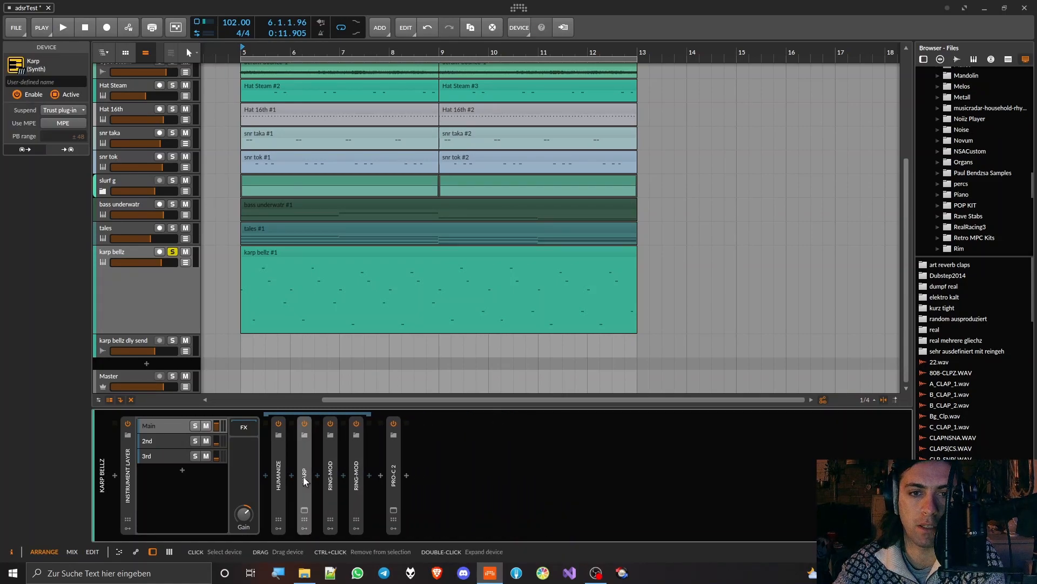
Play the soloed karp bellz track and compare the sound with the two Ring-Mods bypassed and re-enabled
{"action": "key", "text": "space"}
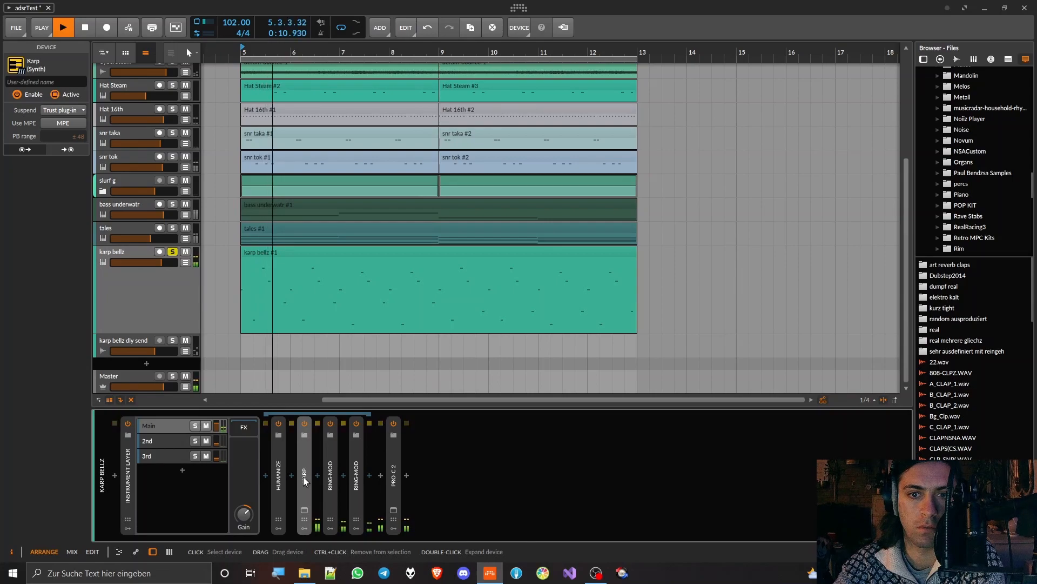
{"action": "left_click", "coordinate": [330, 423]}
{"action": "left_click", "coordinate": [356, 424]}
{"action": "left_click", "coordinate": [356, 423]}
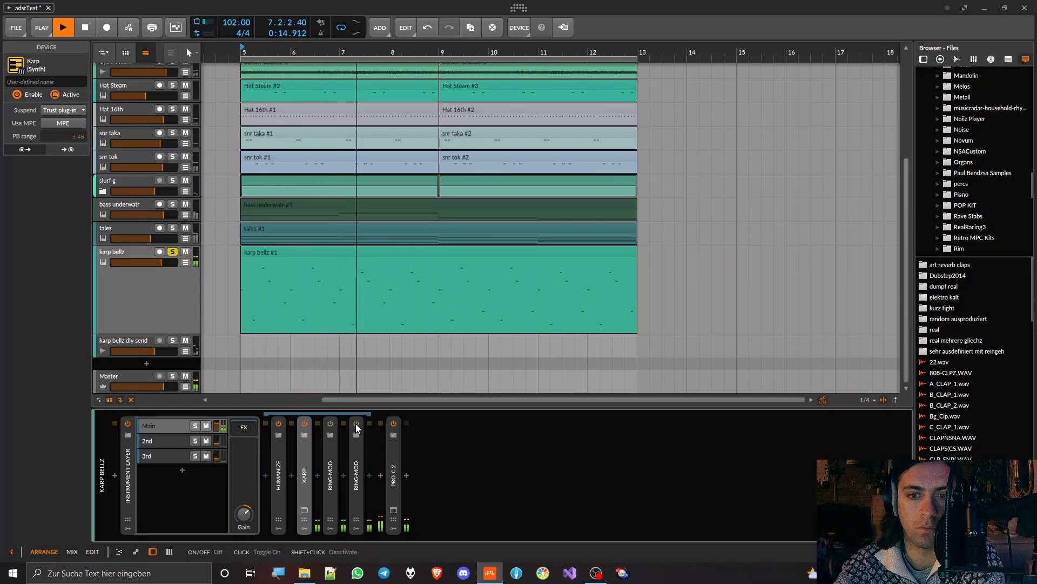
{"action": "left_click", "coordinate": [330, 424]}
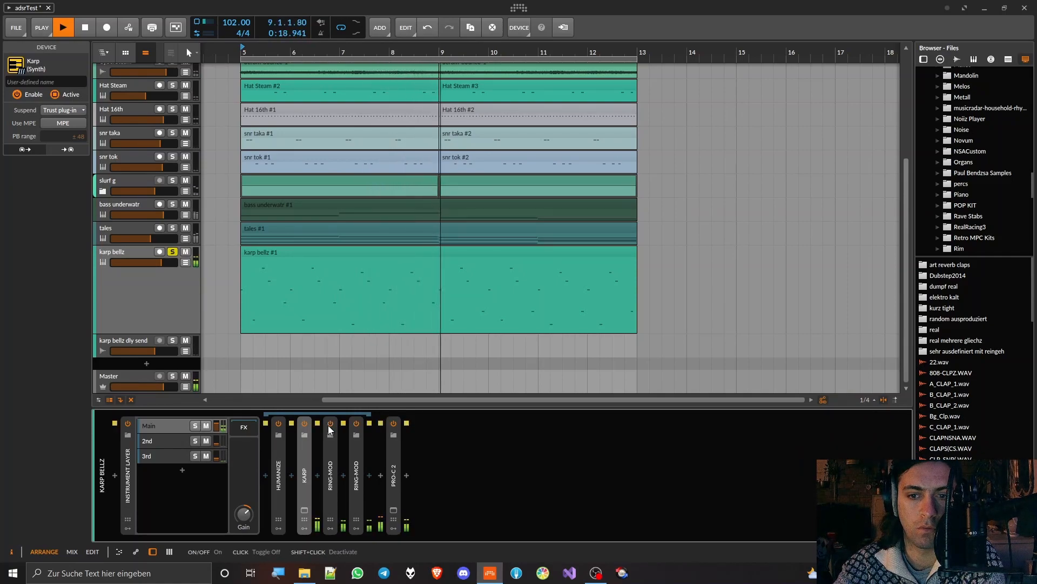
{"action": "key", "text": "space"}
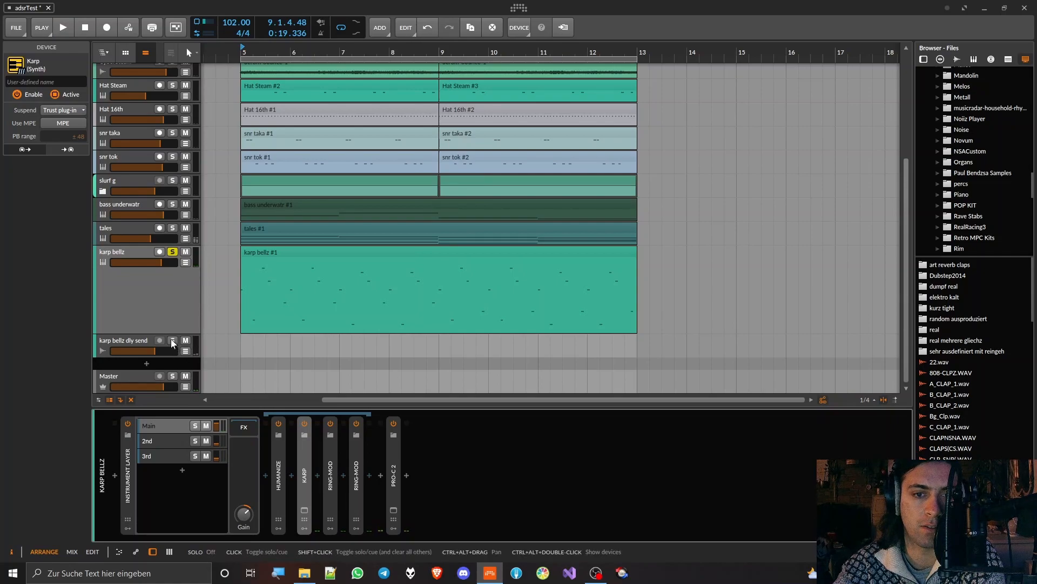
Play karp bellz with the karp bellz dly send track also soloed, and show the send's Tool Vol automation
{"action": "left_click", "coordinate": [140, 338]}
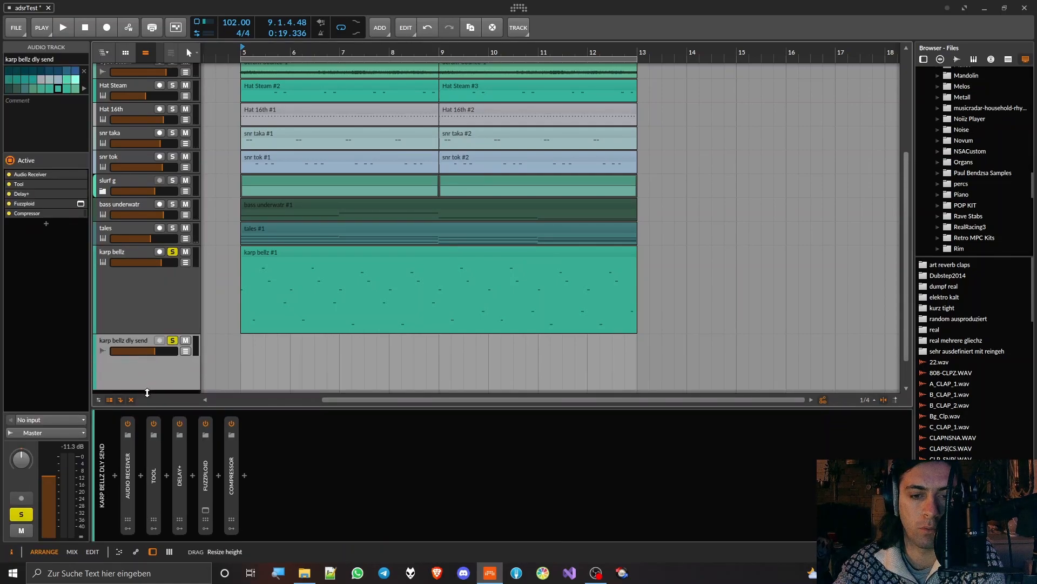
{"action": "key", "text": "space"}
{"action": "scroll", "coordinate": [263, 347], "scroll_direction": "down", "scroll_amount": 1}
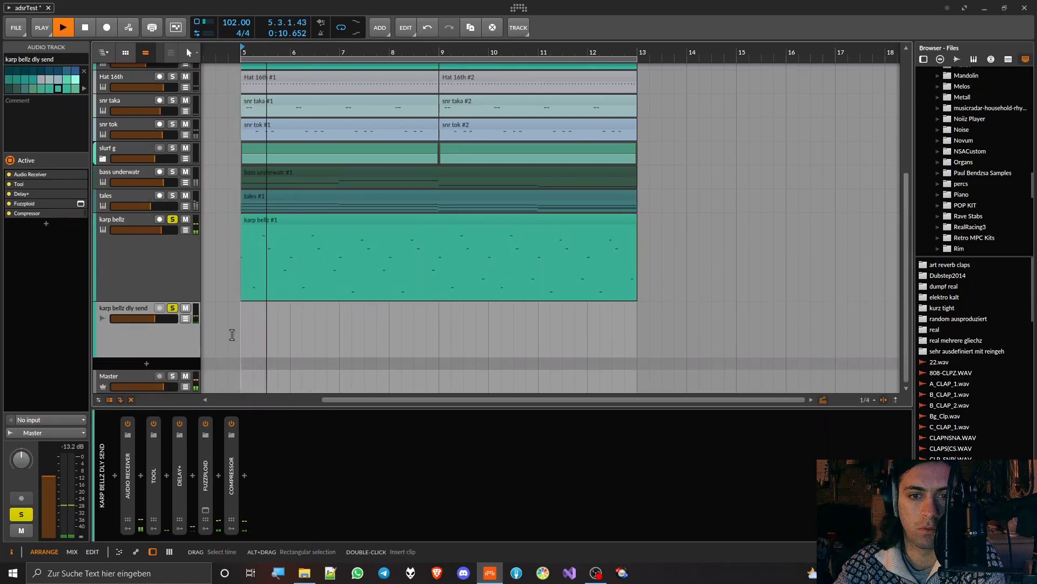
{"action": "left_click", "coordinate": [185, 319]}
{"action": "left_click", "coordinate": [158, 367]}
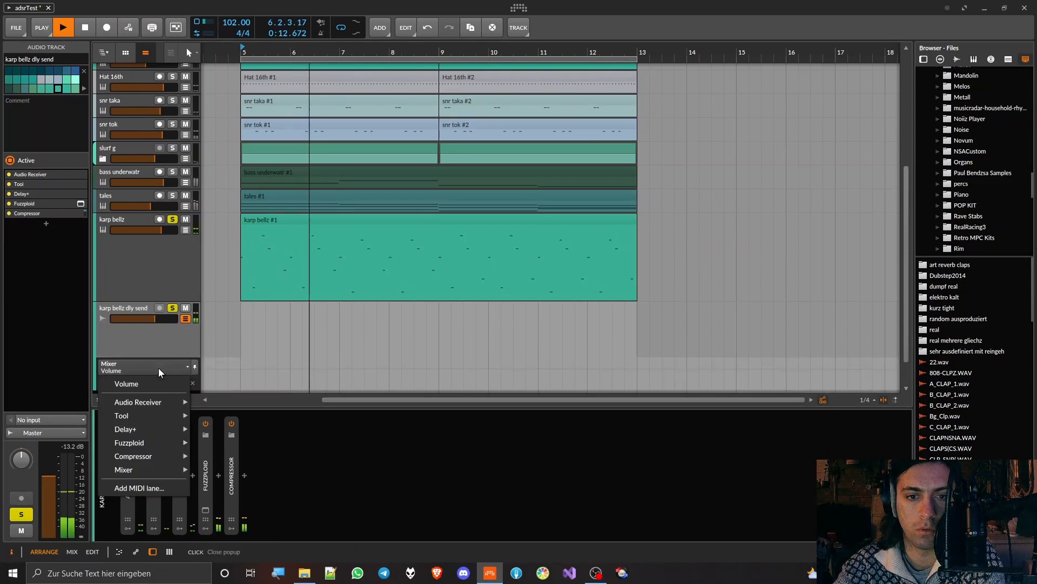
{"action": "left_click", "coordinate": [130, 415]}
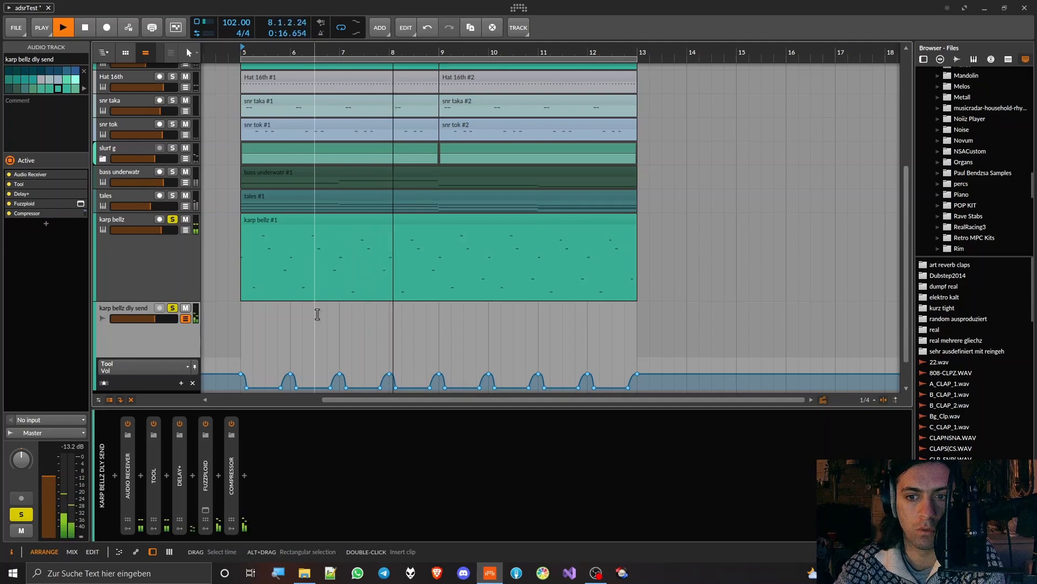
{"action": "key", "text": "space"}
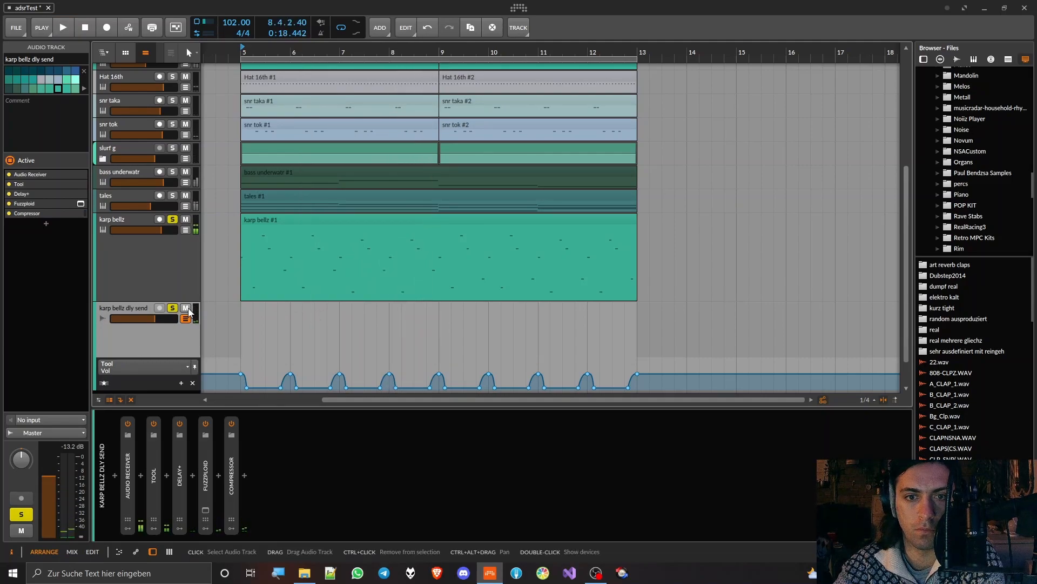
Shrink the karp bellz tracks, hide the send's automation lane, clear both solos, and select the karp bellz track
{"action": "left_click_drag", "start_coordinate": [170, 299], "coordinate": [202, 235]}
{"action": "left_click", "coordinate": [186, 319]}
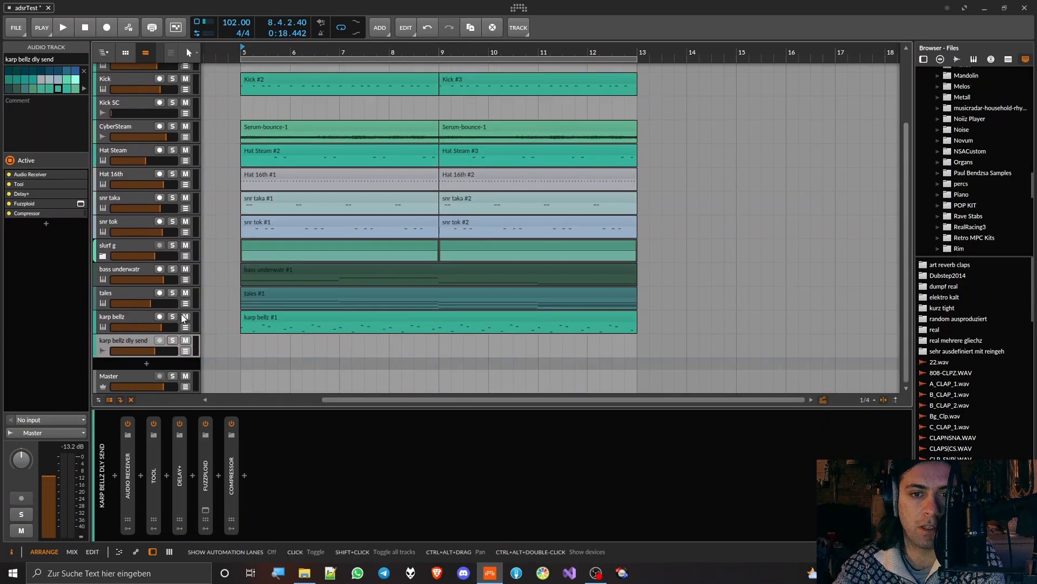
{"action": "left_click", "coordinate": [116, 317]}
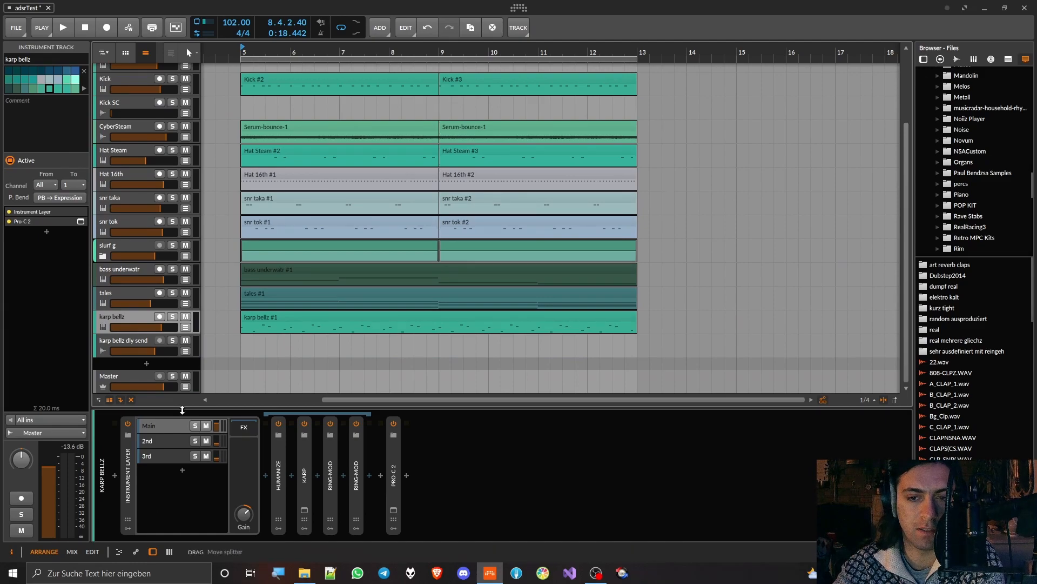
Inspect the Main layer's Karp plug-in window and Humanize device, and briefly play the full mix
{"action": "left_click", "coordinate": [304, 511]}
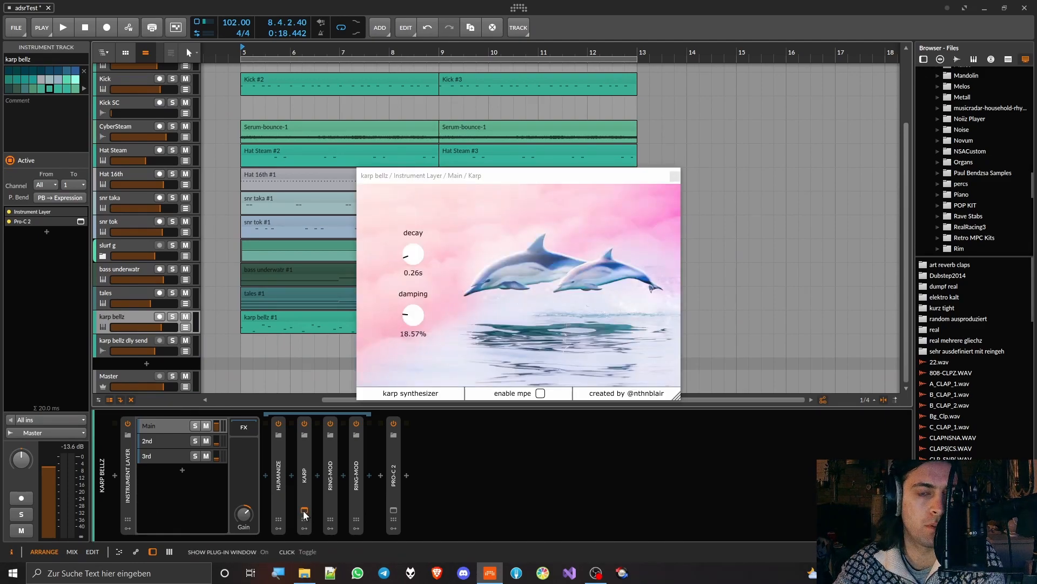
{"action": "left_click", "coordinate": [304, 510]}
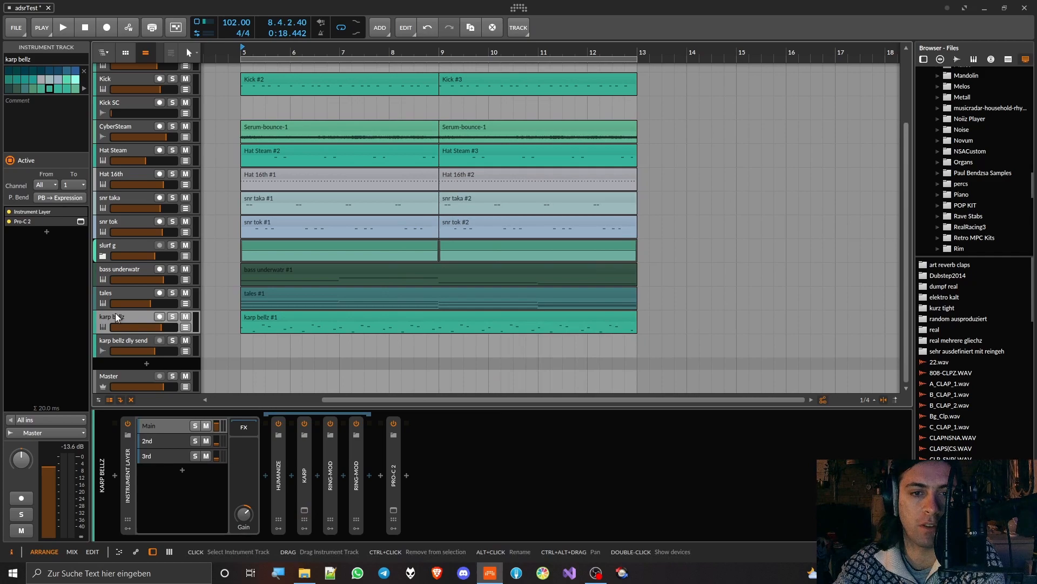
{"action": "key", "text": "space"}
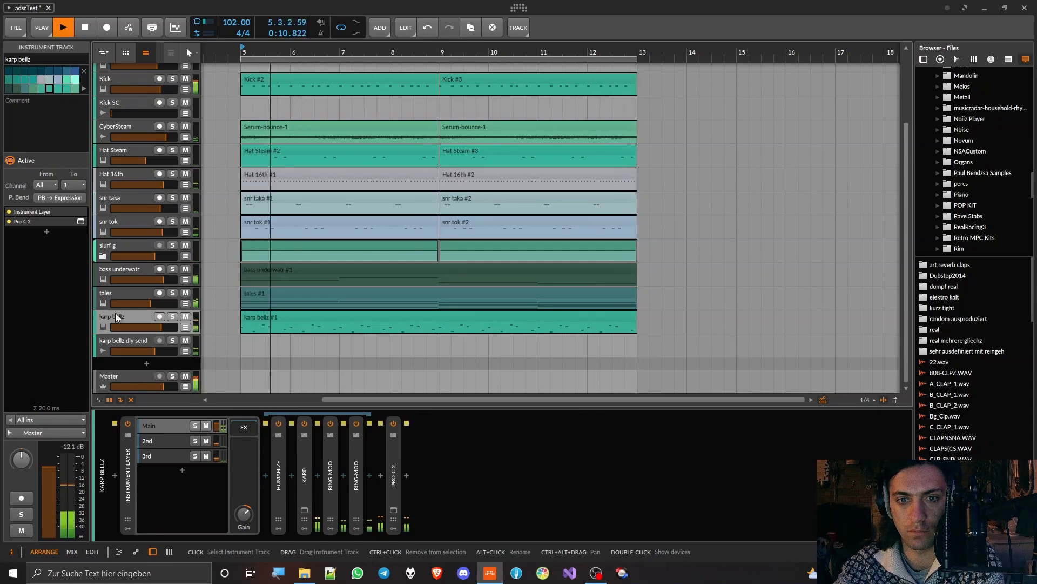
{"action": "key", "text": "space"}
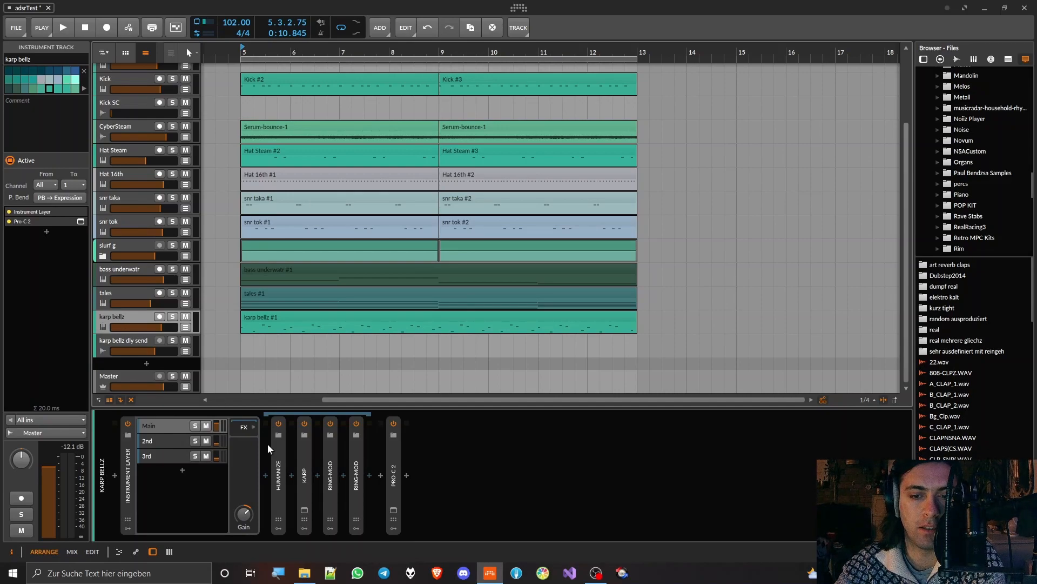
{"action": "double_click", "coordinate": [276, 457]}
{"action": "double_click", "coordinate": [275, 456]}
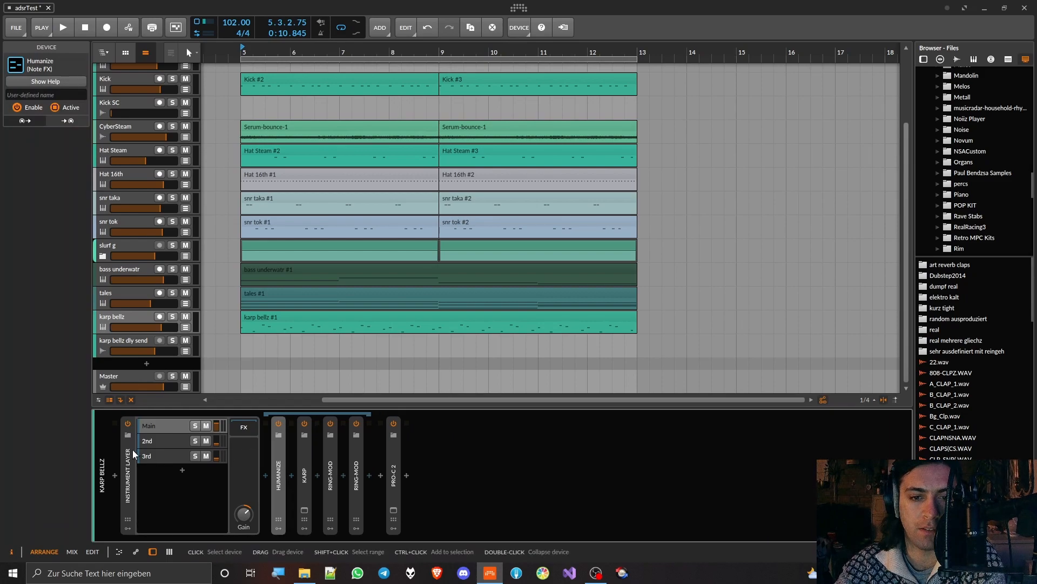